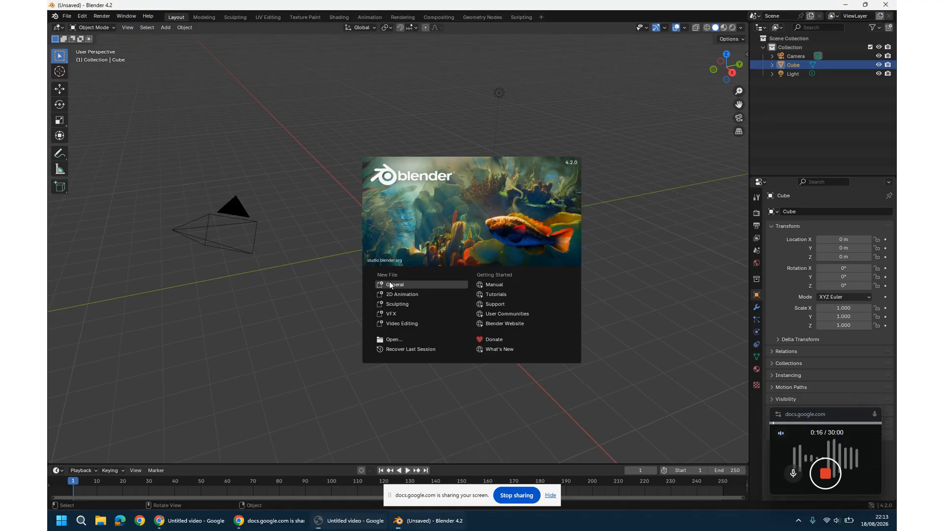
- Start a new General file and switch the default cube to Edit Mode
{"action": "left_click", "coordinate": [390, 284]}
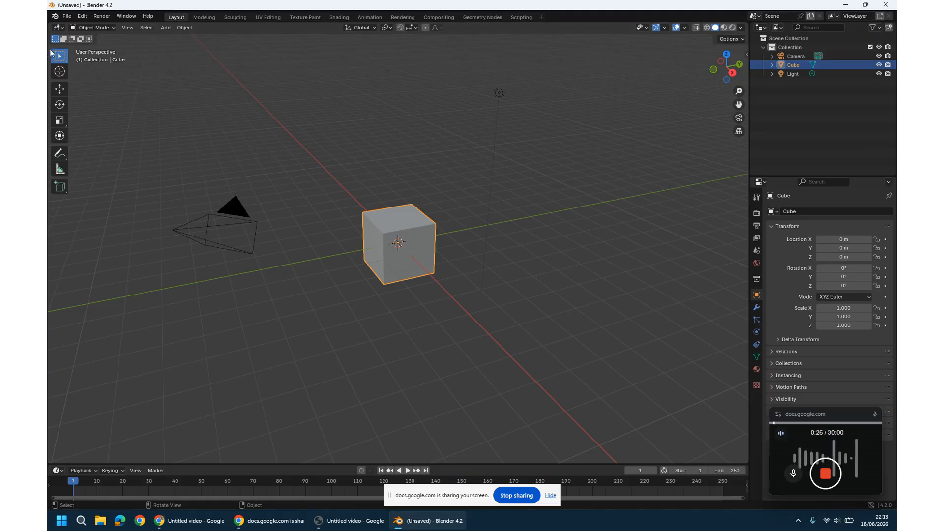
{"action": "left_click", "coordinate": [99, 27]}
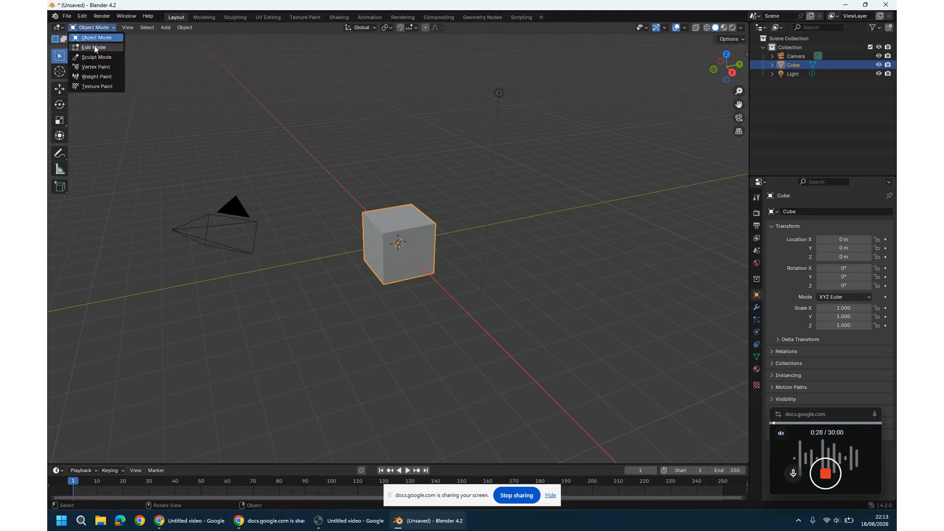
{"action": "left_click", "coordinate": [94, 47]}
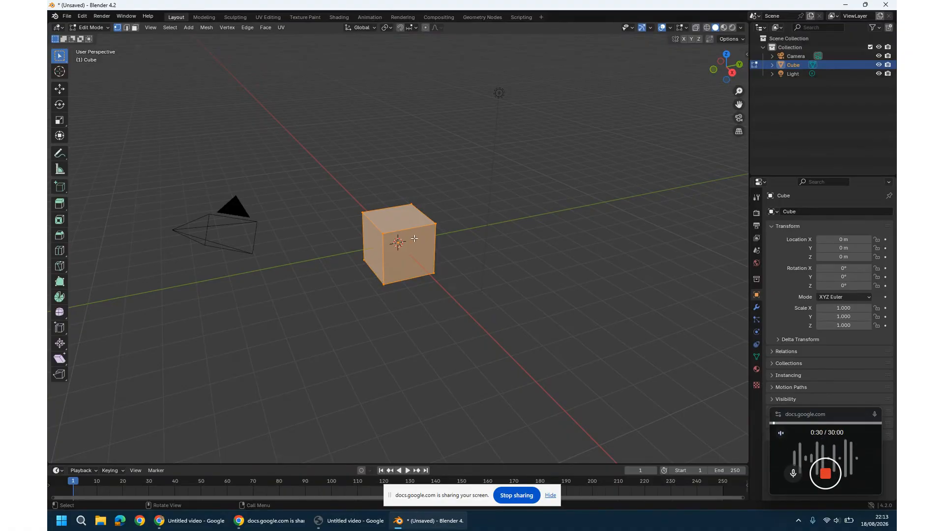
- Subdivide the whole cube with the number of cuts set to 2
{"action": "right_click", "coordinate": [390, 241]}
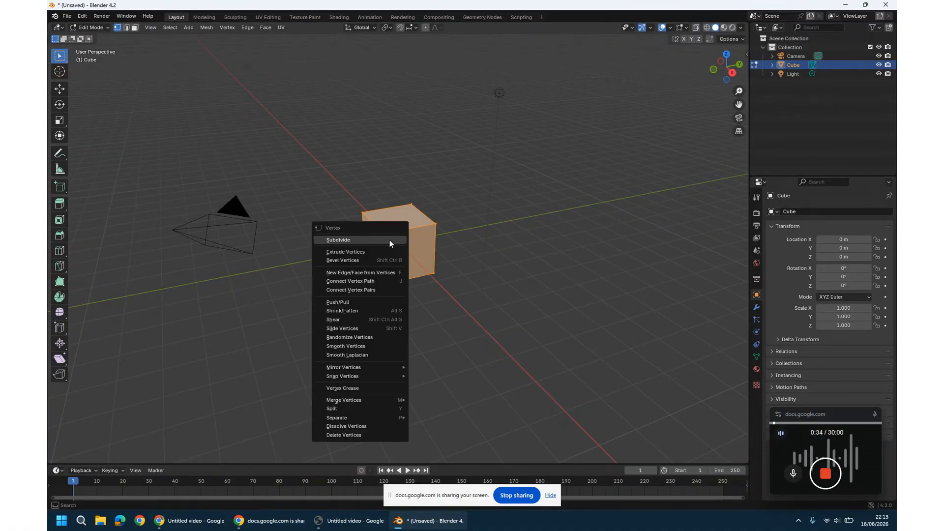
{"action": "left_click", "coordinate": [365, 241]}
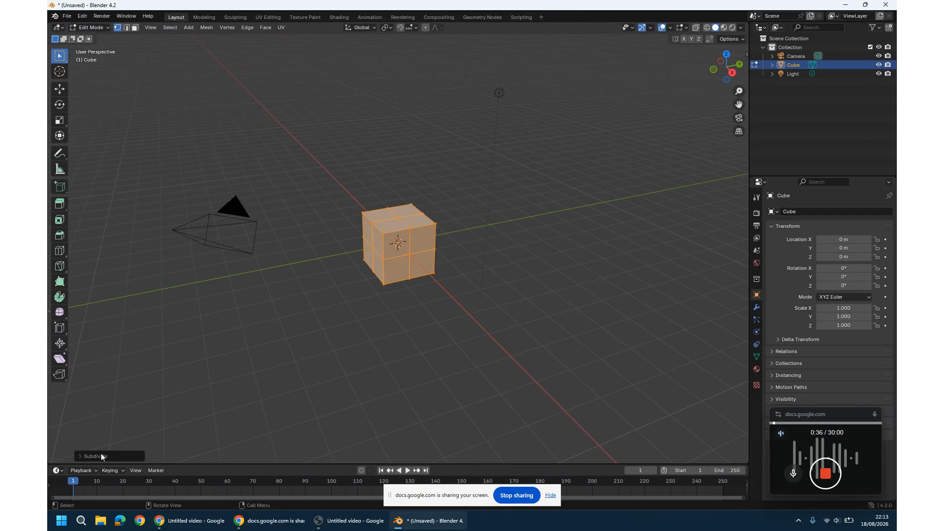
{"action": "left_click", "coordinate": [80, 456]}
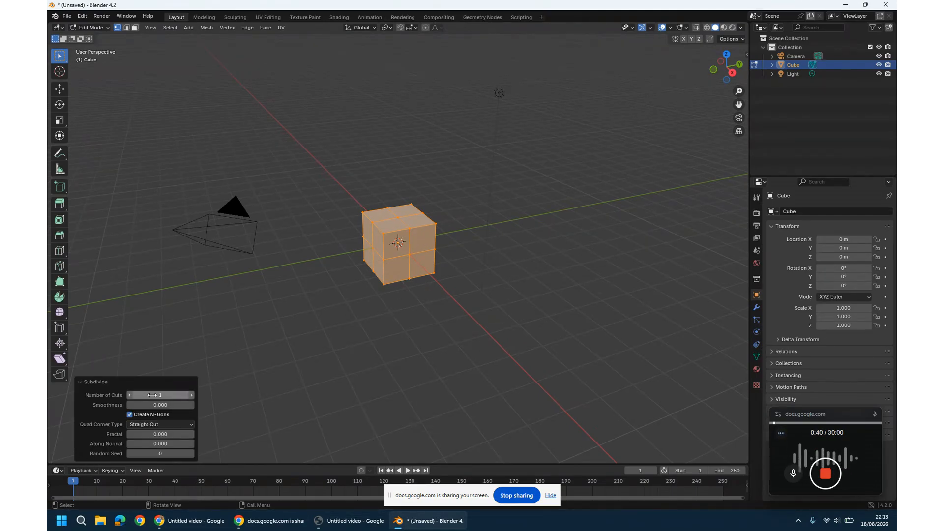
{"action": "left_click", "coordinate": [191, 395]}
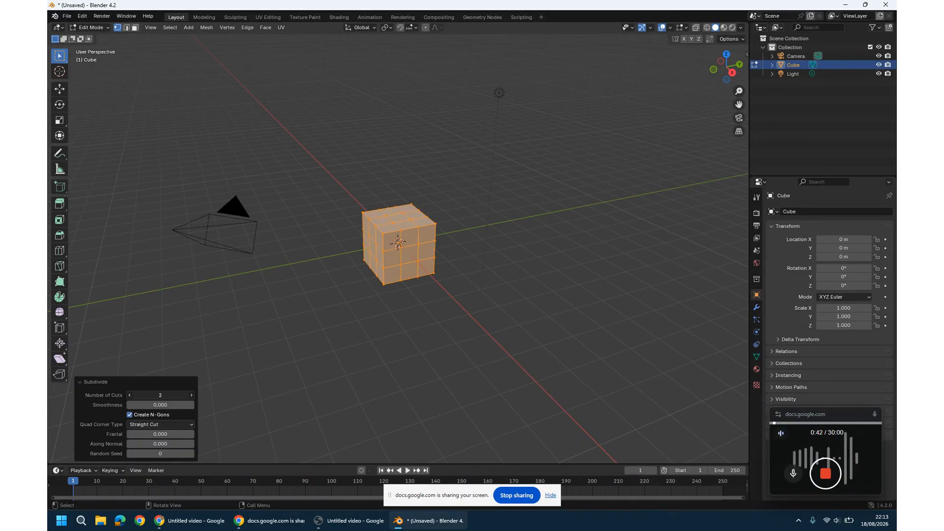
{"action": "left_click", "coordinate": [191, 395]}
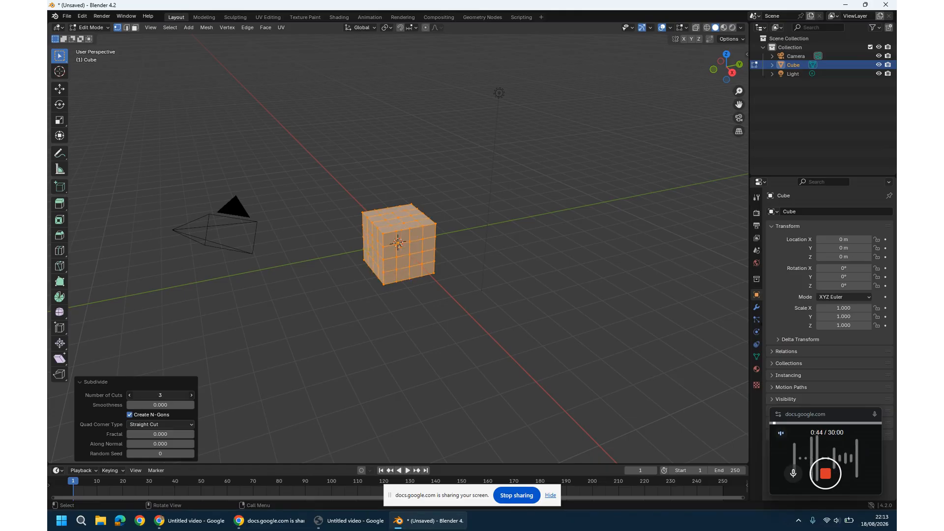
{"action": "left_click", "coordinate": [130, 395]}
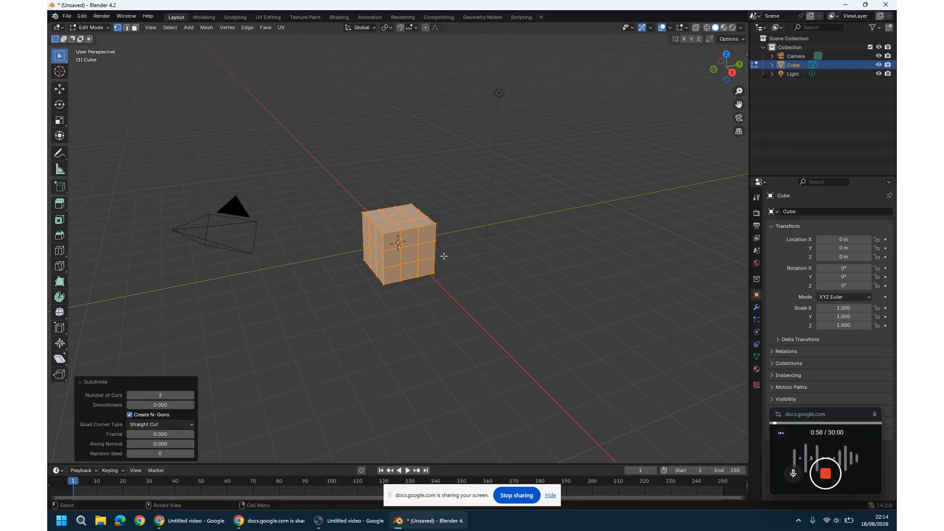
- Move the lower +Y corner face of the +X side about 0.33, 0.57, -0.14 m and pull the upper corner face of the -Y side outward
{"action": "left_click_drag", "start_coordinate": [444, 255], "coordinate": [411, 290]}
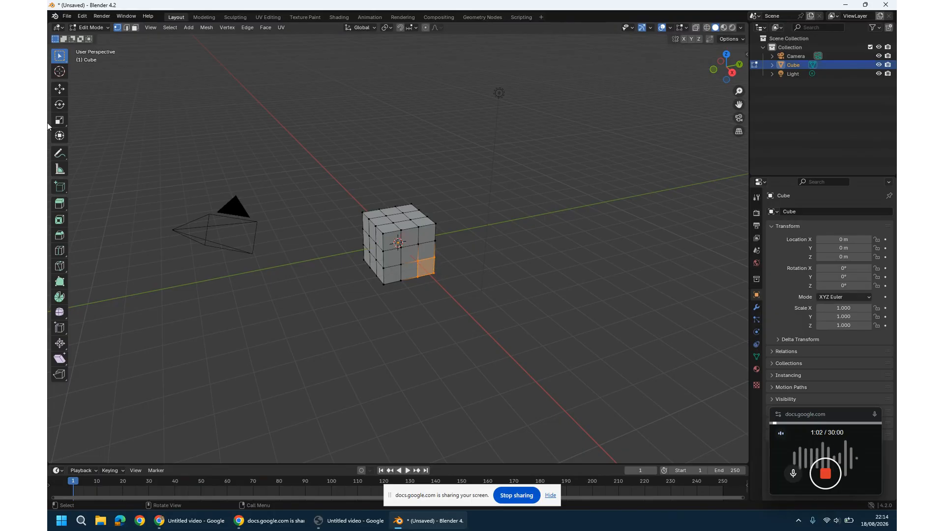
{"action": "left_click", "coordinate": [59, 90]}
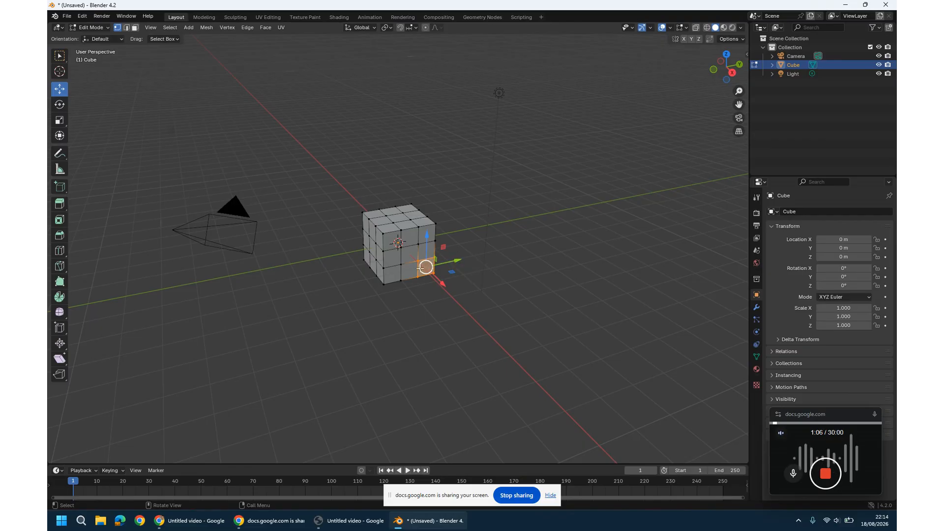
{"action": "left_click_drag", "start_coordinate": [426, 268], "coordinate": [447, 272]}
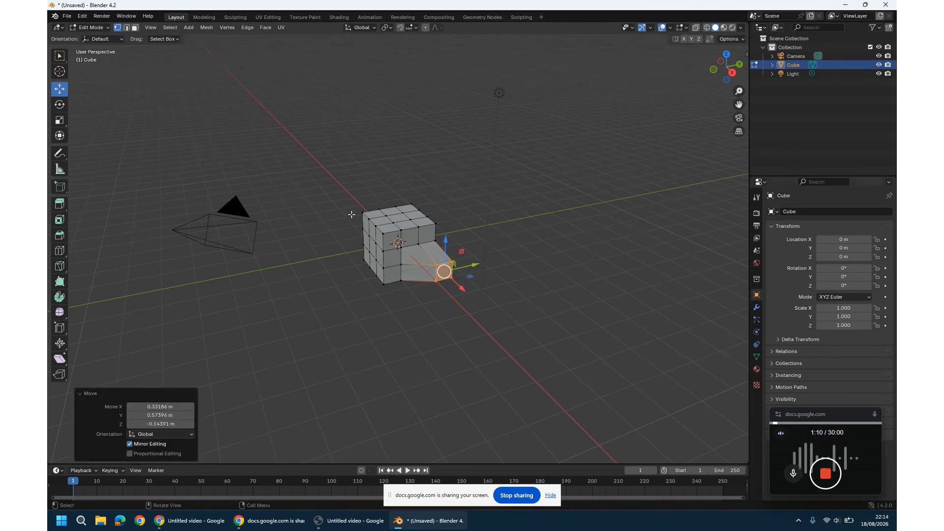
{"action": "left_click", "coordinate": [369, 221]}
{"action": "left_click_drag", "start_coordinate": [370, 220], "coordinate": [339, 227]}
- Raise the centre of the top surface and move the face at its +Y corner about -0.14, 0.46, 0.64 m in X, Y, Z
{"action": "left_click", "coordinate": [401, 212]}
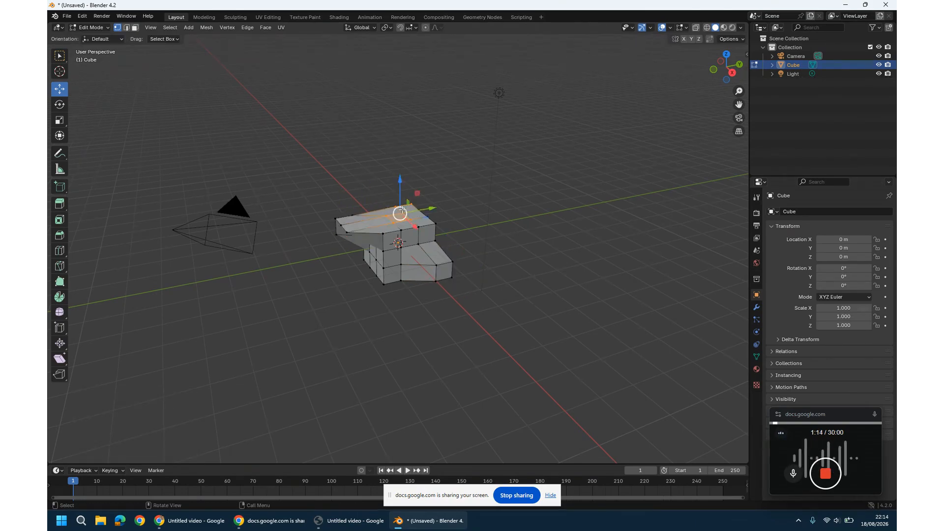
{"action": "left_click_drag", "start_coordinate": [400, 212], "coordinate": [379, 202]}
{"action": "mouse_move", "coordinate": [447, 207]}
{"action": "left_mouse_down"}
{"action": "mouse_move", "coordinate": [412, 231]}
{"action": "mouse_move", "coordinate": [436, 200]}
{"action": "left_mouse_up"}
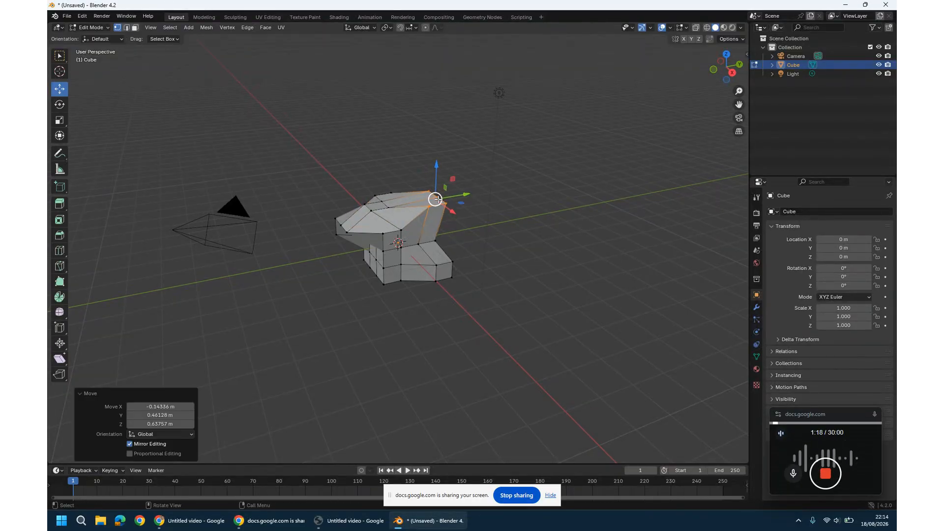
- Pull a lower -Y side face about Y -0.62, Z -0.55 m and a lower -X side face about Y 0.75, Z -0.58 m
{"action": "left_click_drag", "start_coordinate": [348, 251], "coordinate": [360, 281]}
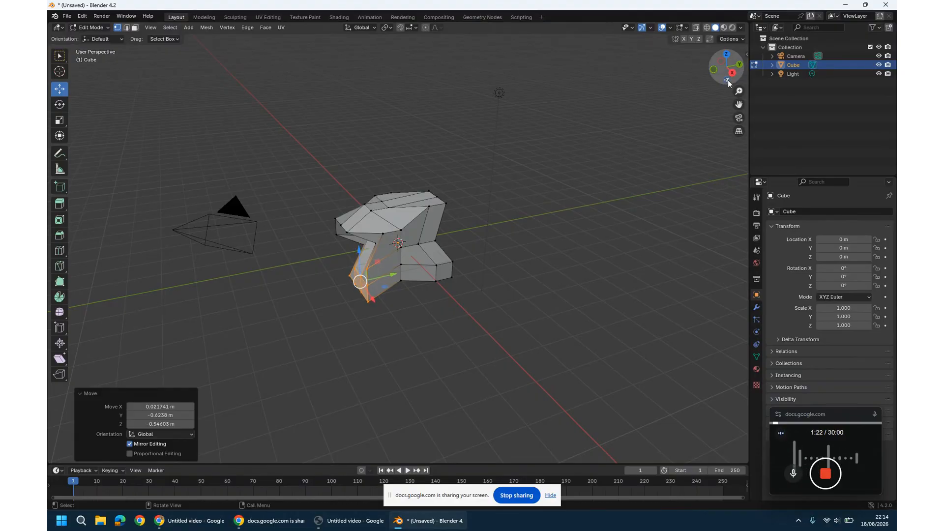
{"action": "left_click_drag", "start_coordinate": [716, 74], "coordinate": [206, 257]}
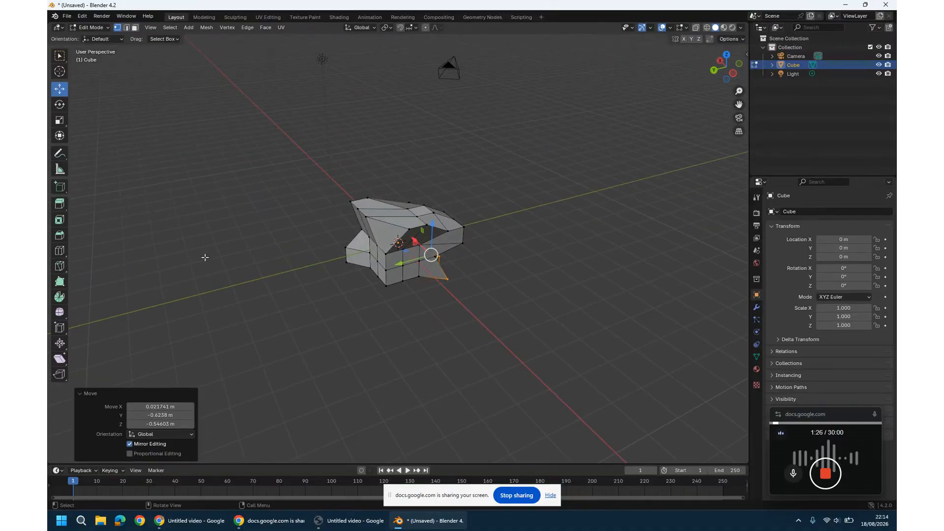
{"action": "mouse_move", "coordinate": [369, 292]}
{"action": "left_mouse_down"}
{"action": "mouse_move", "coordinate": [411, 259]}
{"action": "mouse_move", "coordinate": [367, 291]}
{"action": "left_mouse_up"}
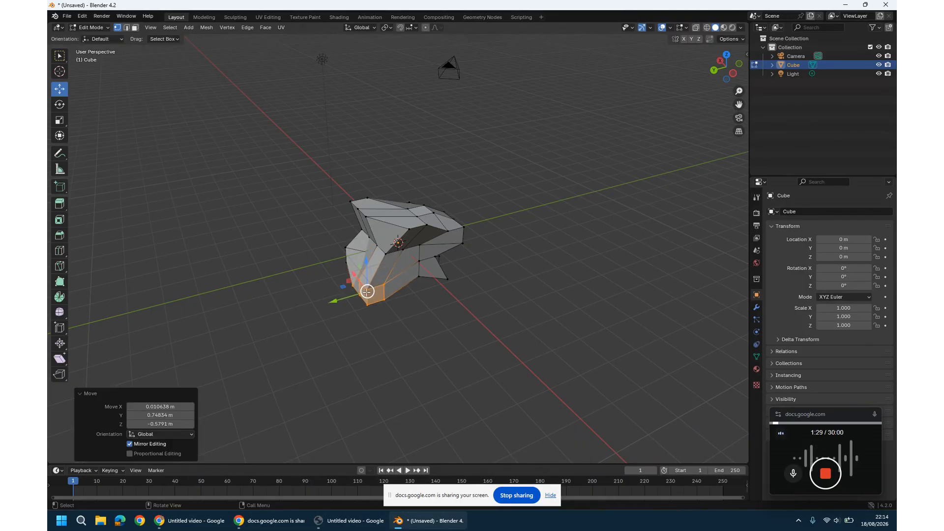
- Move the middle face of the -X side outward and down by about -0.66, -0.31, -0.76 m in X, Y, Z
{"action": "left_click", "coordinate": [422, 244]}
{"action": "left_click", "coordinate": [555, 267]}
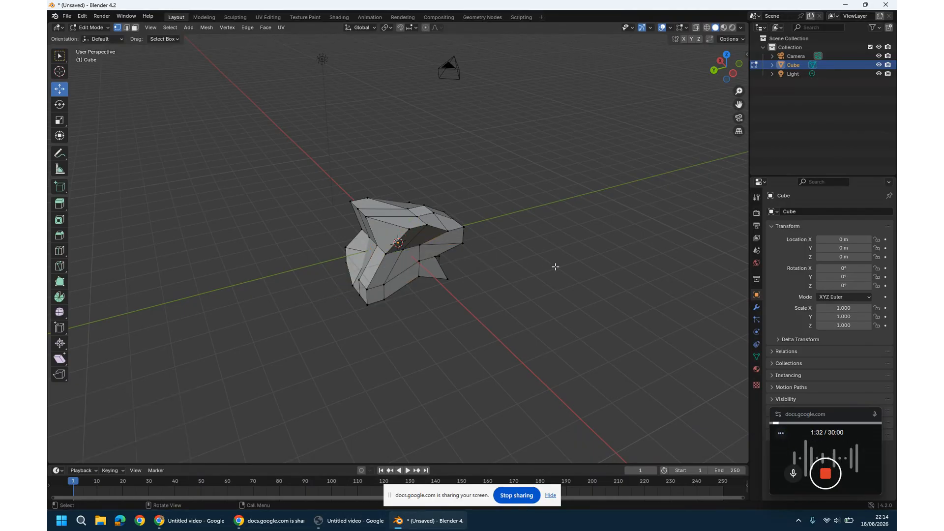
{"action": "left_click", "coordinate": [417, 258]}
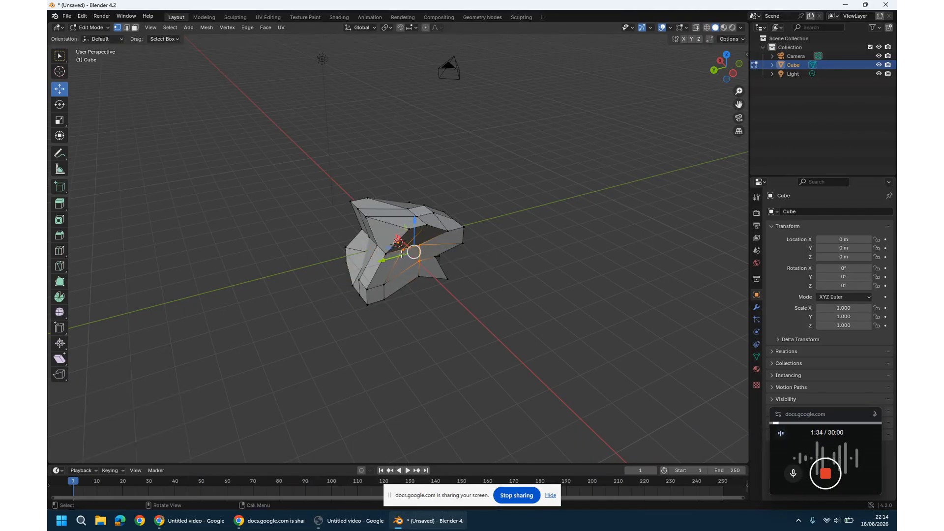
{"action": "left_click_drag", "start_coordinate": [414, 252], "coordinate": [430, 276]}
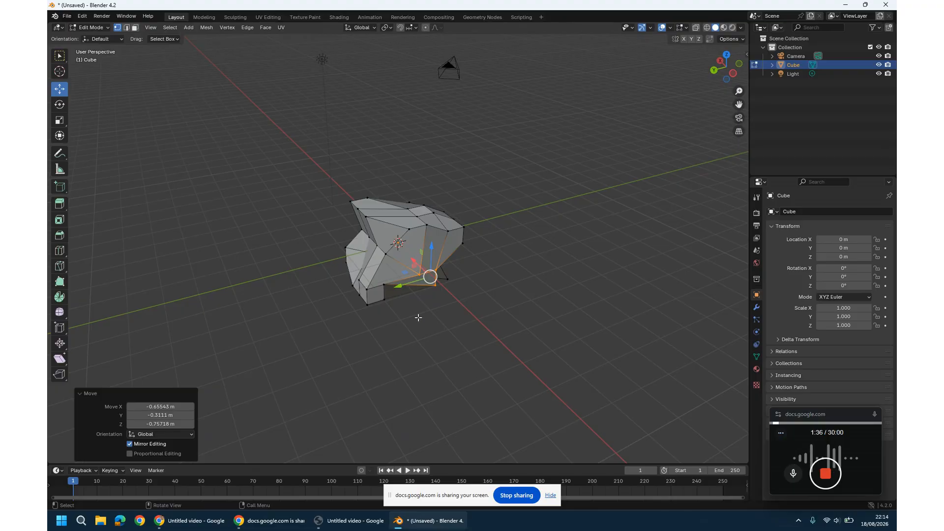
- Reposition two neighbouring vertices on the front of the mesh, lowering the first slightly and raising the second to reshape the surface
{"action": "left_click_drag", "start_coordinate": [727, 69], "coordinate": [447, 118]}
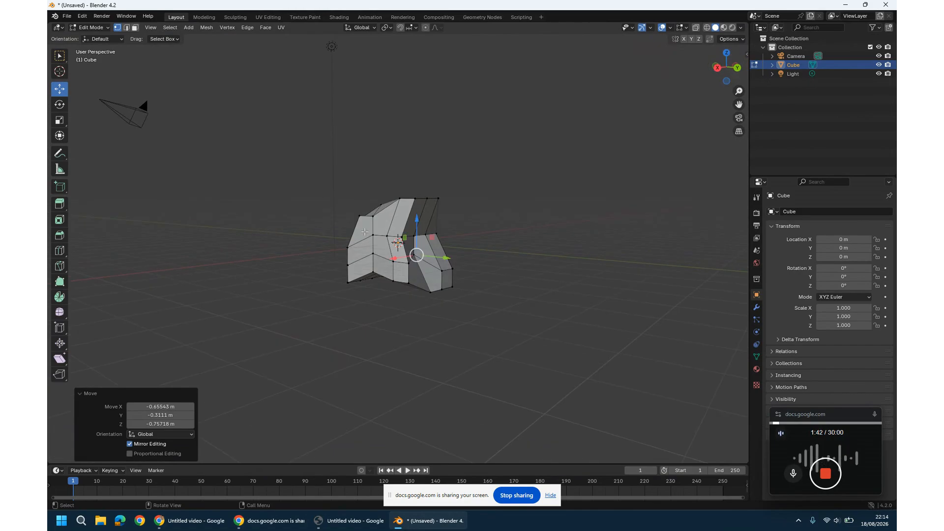
{"action": "mouse_move", "coordinate": [365, 232]}
{"action": "left_mouse_down"}
{"action": "mouse_move", "coordinate": [383, 262]}
{"action": "mouse_move", "coordinate": [361, 246]}
{"action": "left_mouse_up"}
{"action": "left_click", "coordinate": [281, 214]}
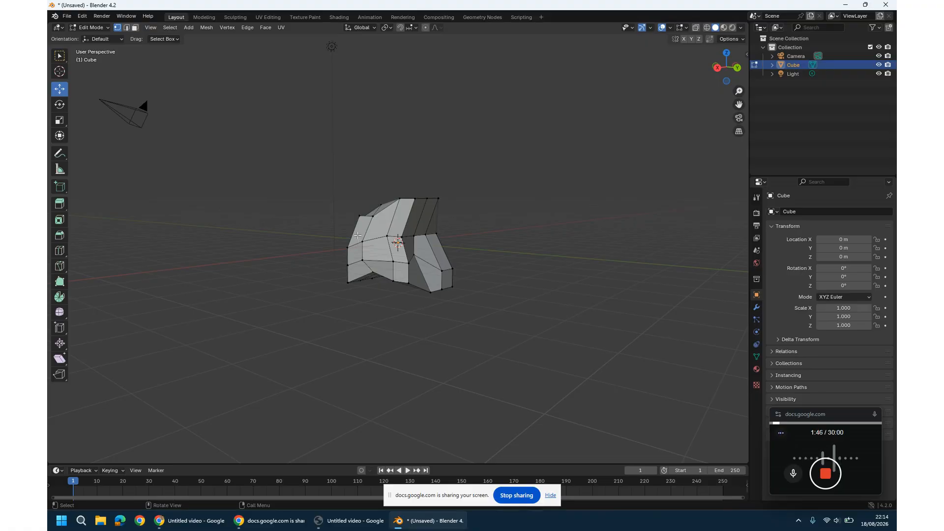
{"action": "left_click", "coordinate": [362, 241]}
{"action": "left_click_drag", "start_coordinate": [363, 241], "coordinate": [370, 234]}
- Lower the two outer vertices along the top rim of the mesh, the second by about 0.55 m in Z
{"action": "left_click", "coordinate": [414, 198]}
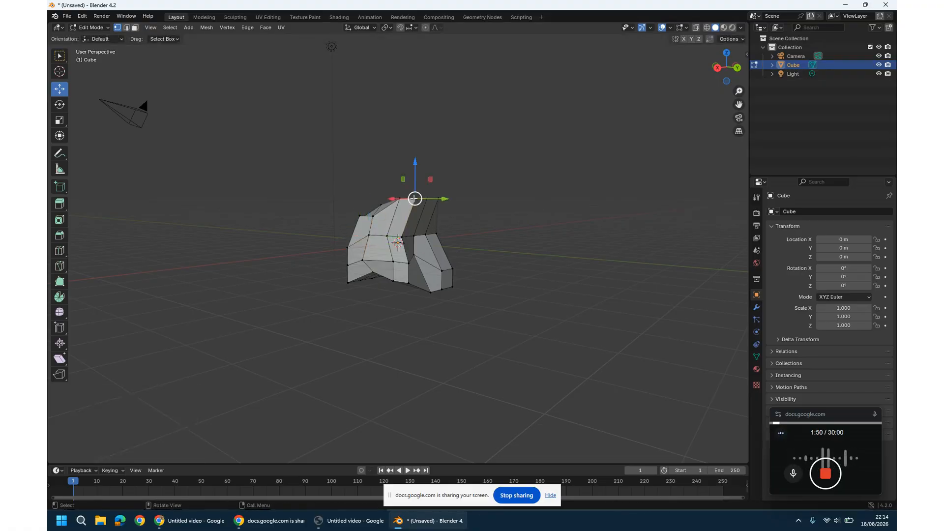
{"action": "left_click_drag", "start_coordinate": [415, 198], "coordinate": [443, 215]}
{"action": "left_click", "coordinate": [439, 198]}
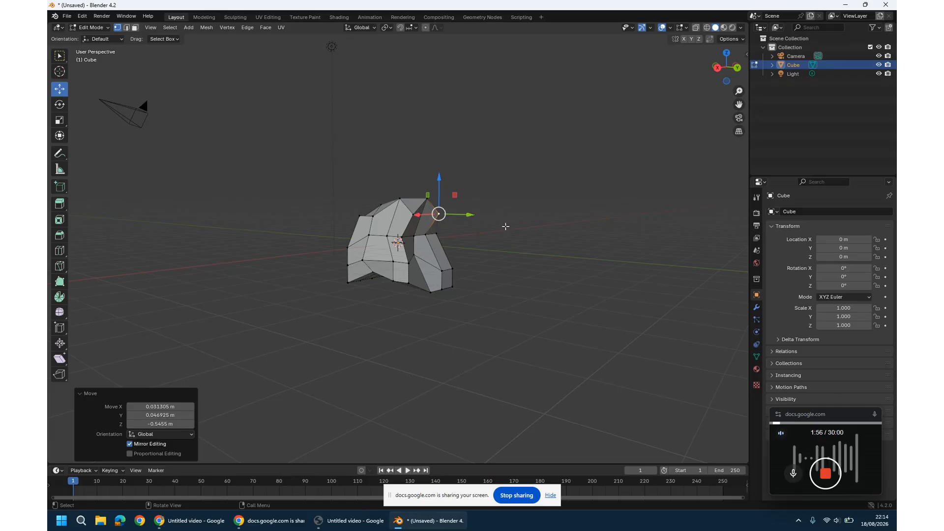
{"action": "left_click_drag", "start_coordinate": [724, 86], "coordinate": [801, 179]}
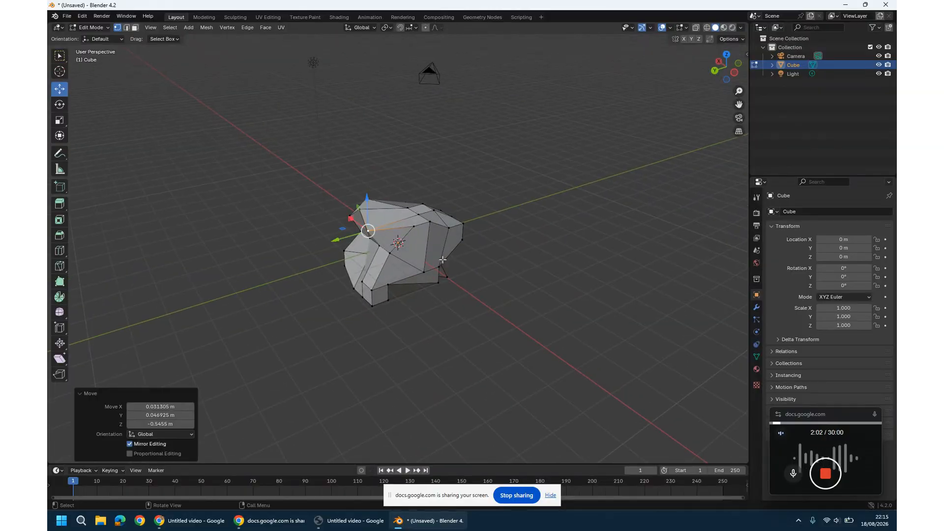
{"action": "left_click", "coordinate": [78, 394]}
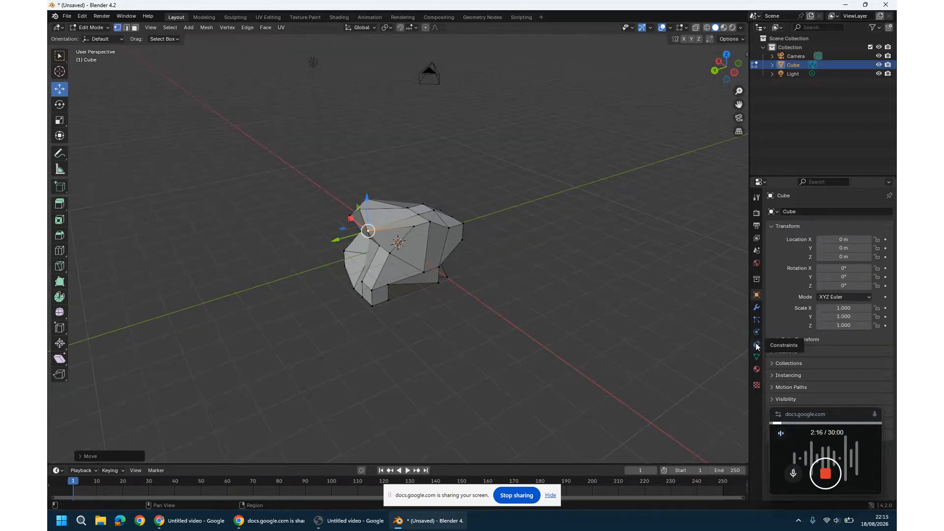
- Add a Bevel modifier to the reshaped cube
{"action": "left_click", "coordinate": [756, 309]}
{"action": "left_click", "coordinate": [821, 208]}
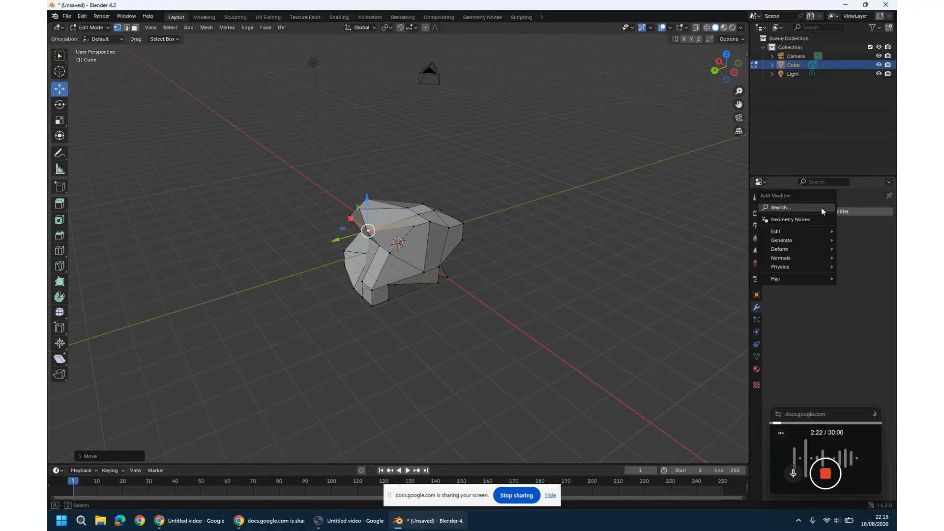
{"action": "mouse_move", "coordinate": [816, 244]}
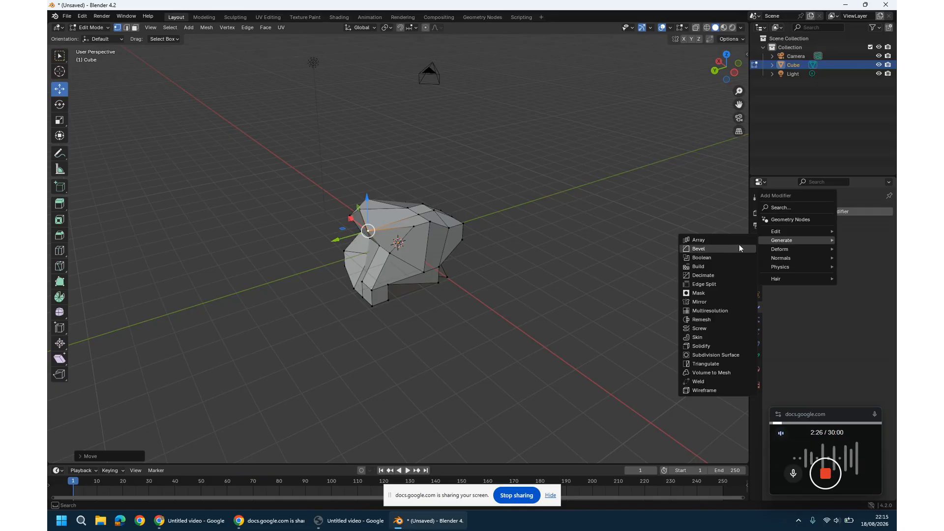
{"action": "left_click", "coordinate": [717, 248]}
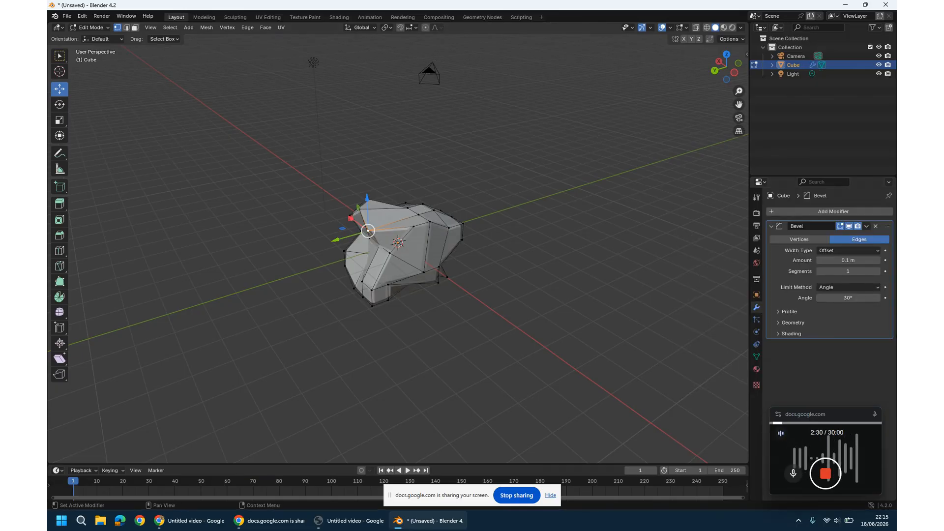
- Set the Bevel modifier to 2 segments and an amount of 0.15 m, and inspect the bevelled edges up close
{"action": "left_click", "coordinate": [873, 273]}
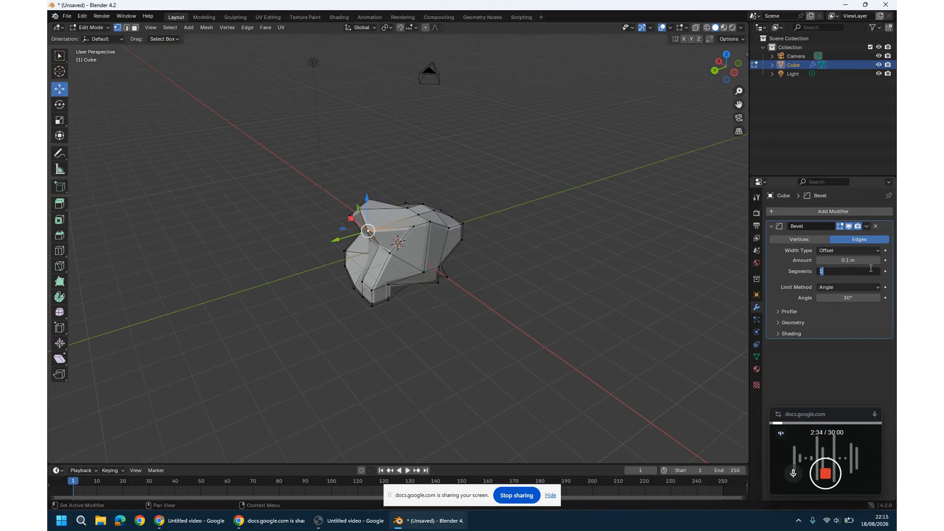
{"action": "type", "text": "2"}
{"action": "key", "text": "Return"}
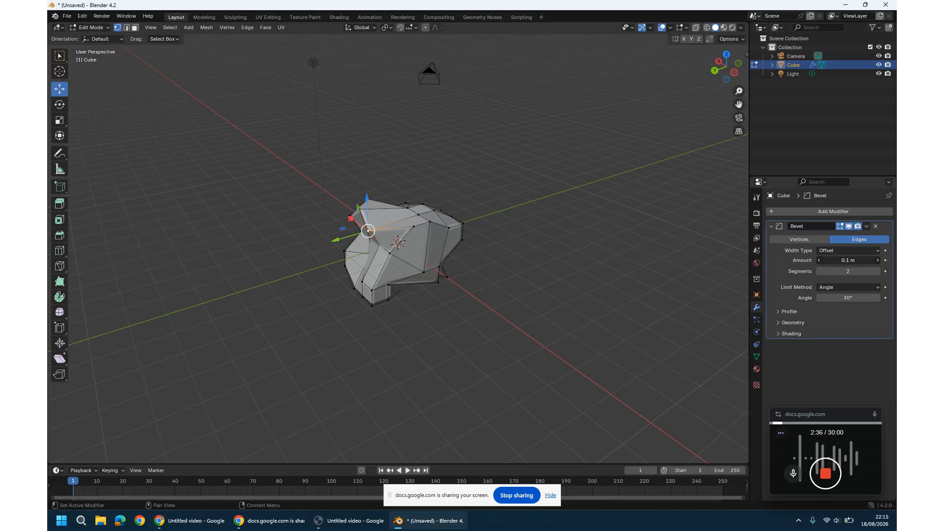
{"action": "left_click_drag", "start_coordinate": [849, 260], "coordinate": [853, 260]}
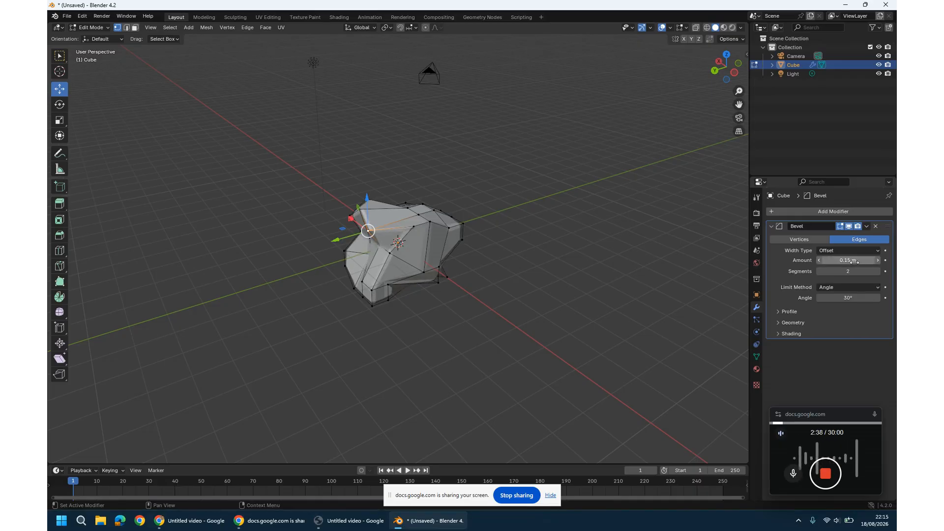
{"action": "scroll", "coordinate": [374, 210], "scroll_direction": "up", "scroll_amount": 3}
{"action": "scroll", "coordinate": [374, 210], "scroll_direction": "up", "scroll_amount": 3}
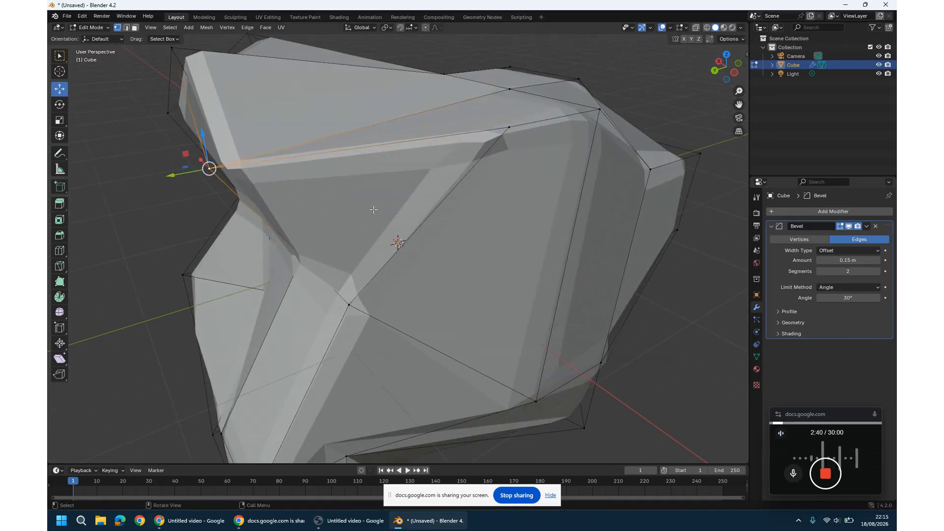
{"action": "scroll", "coordinate": [387, 247], "scroll_direction": "down", "scroll_amount": 3}
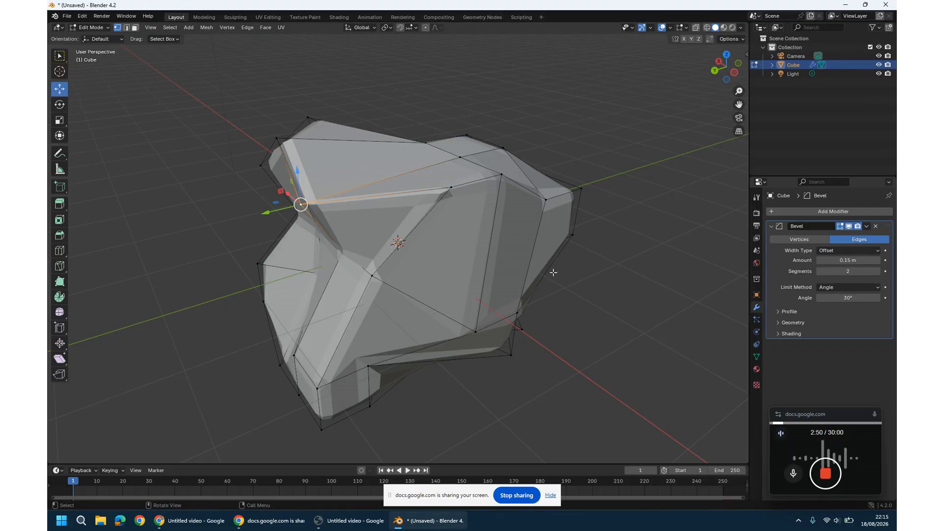
- Add a Subdivision Surface modifier below the Bevel and set its viewport levels to 2
{"action": "left_click", "coordinate": [803, 212]}
{"action": "mouse_move", "coordinate": [803, 220]}
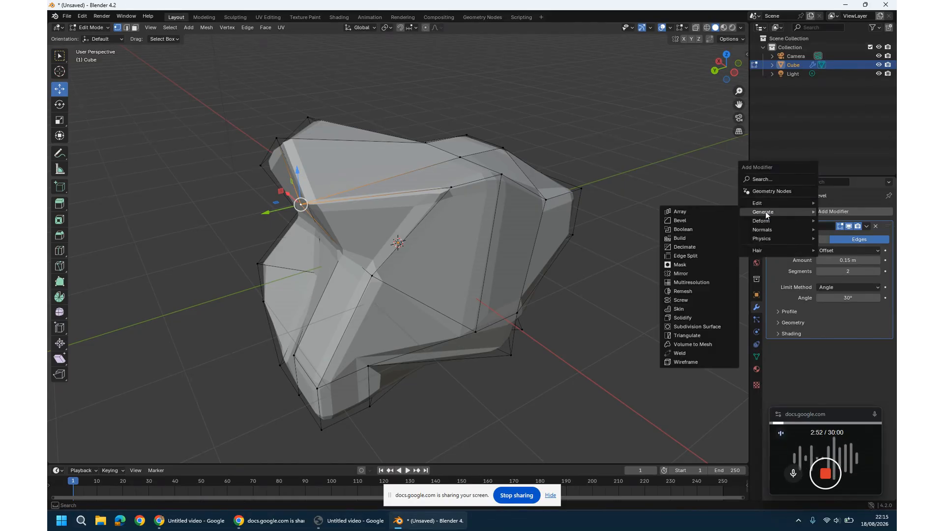
{"action": "mouse_move", "coordinate": [777, 211]}
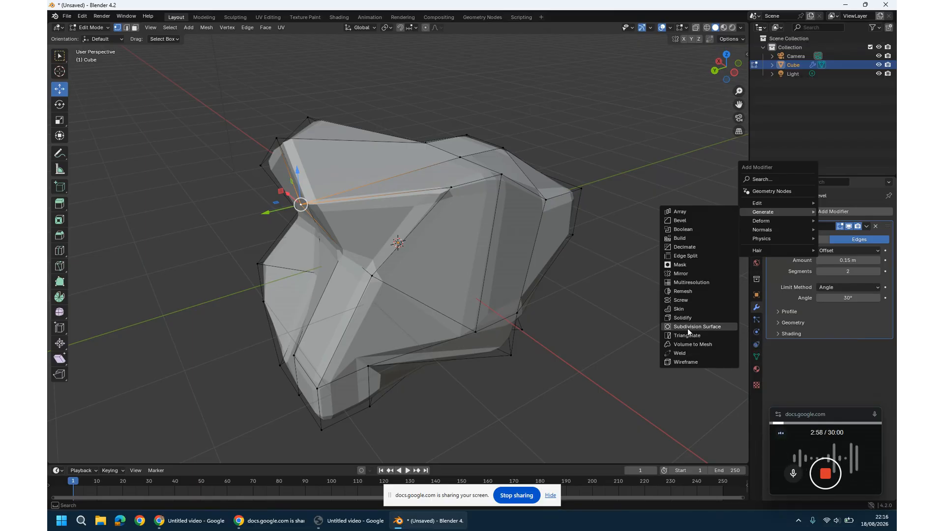
{"action": "left_click", "coordinate": [722, 323]}
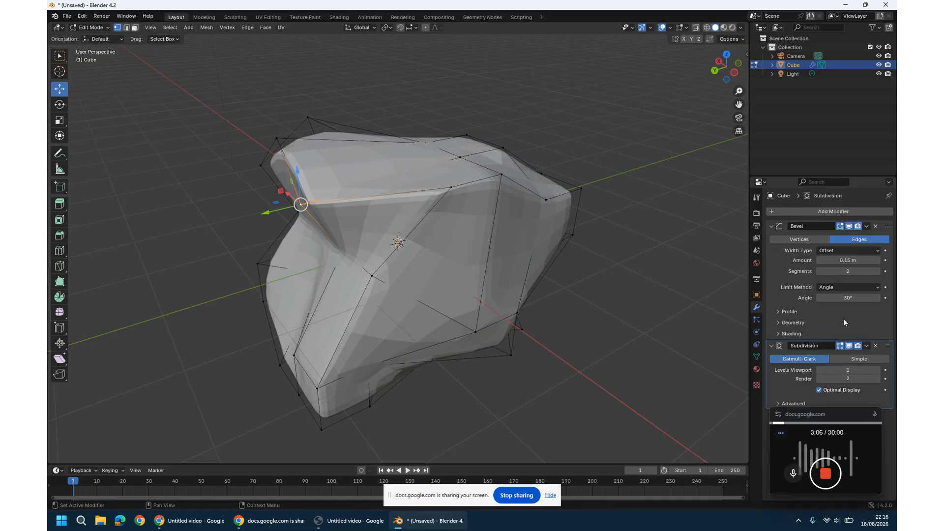
{"action": "left_click", "coordinate": [819, 390]}
{"action": "left_click", "coordinate": [878, 370]}
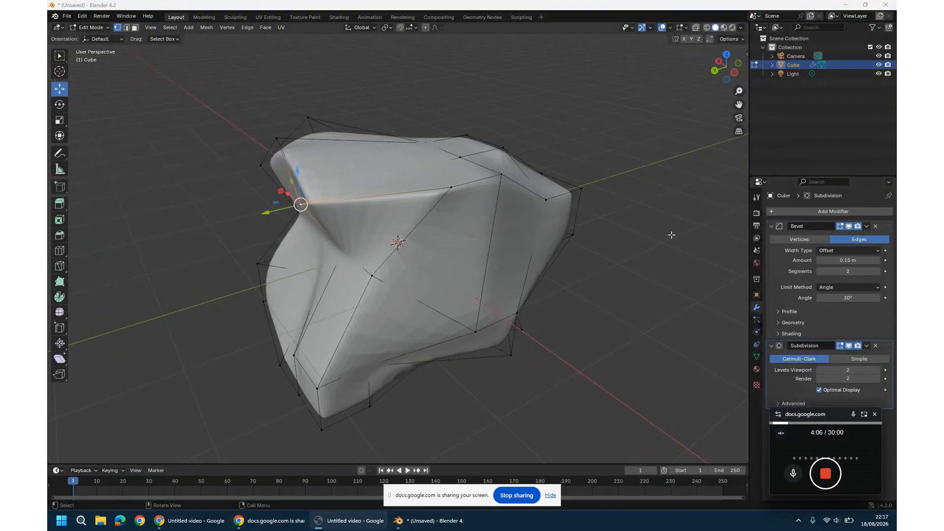
- Look through the cube's material settings, including the surface, displacement and render settings
{"action": "left_click", "coordinate": [757, 370]}
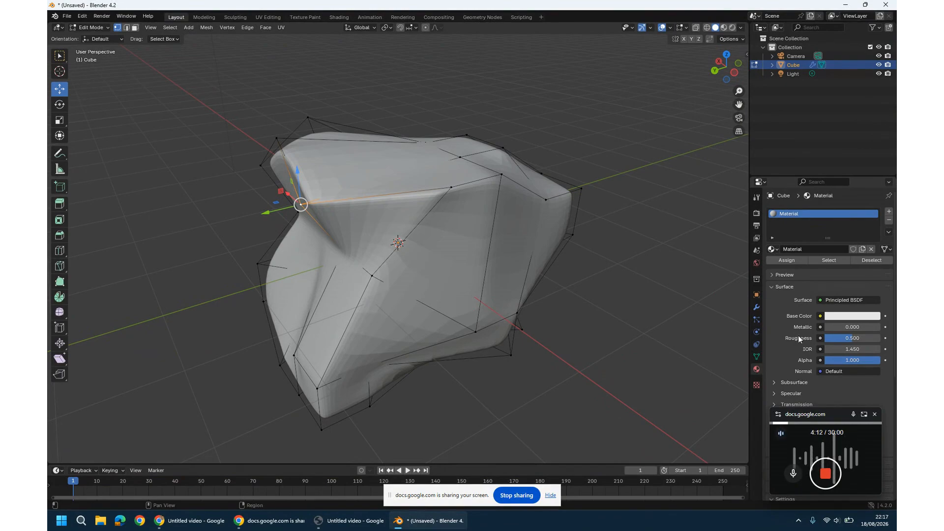
{"action": "scroll", "coordinate": [799, 335], "scroll_direction": "down", "scroll_amount": 4}
{"action": "scroll", "coordinate": [798, 335], "scroll_direction": "down", "scroll_amount": 4}
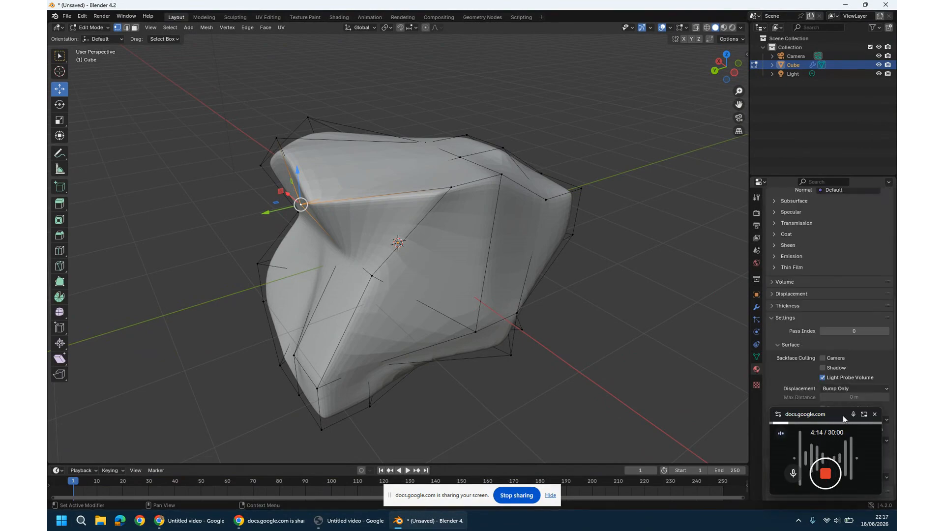
{"action": "left_click_drag", "start_coordinate": [820, 417], "coordinate": [686, 471]}
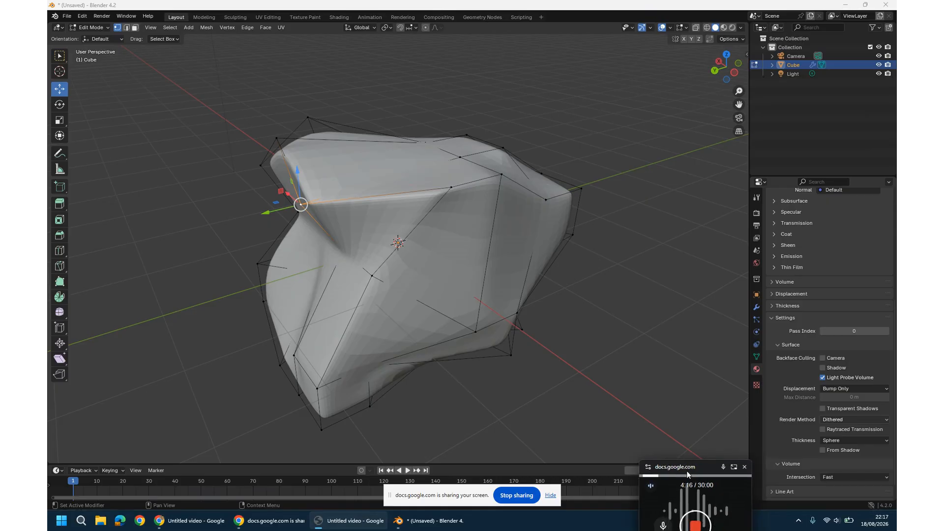
{"action": "scroll", "coordinate": [772, 315], "scroll_direction": "up", "scroll_amount": 6}
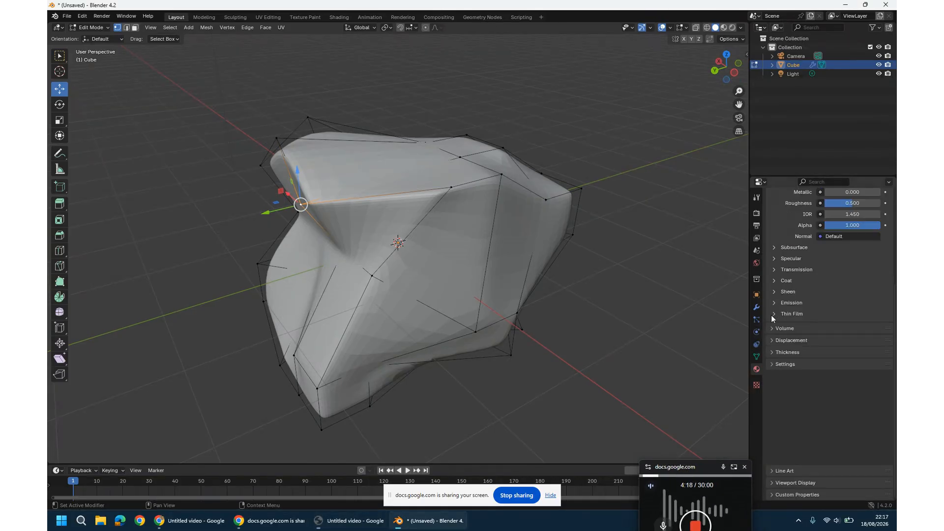
{"action": "scroll", "coordinate": [772, 315], "scroll_direction": "up", "scroll_amount": 1}
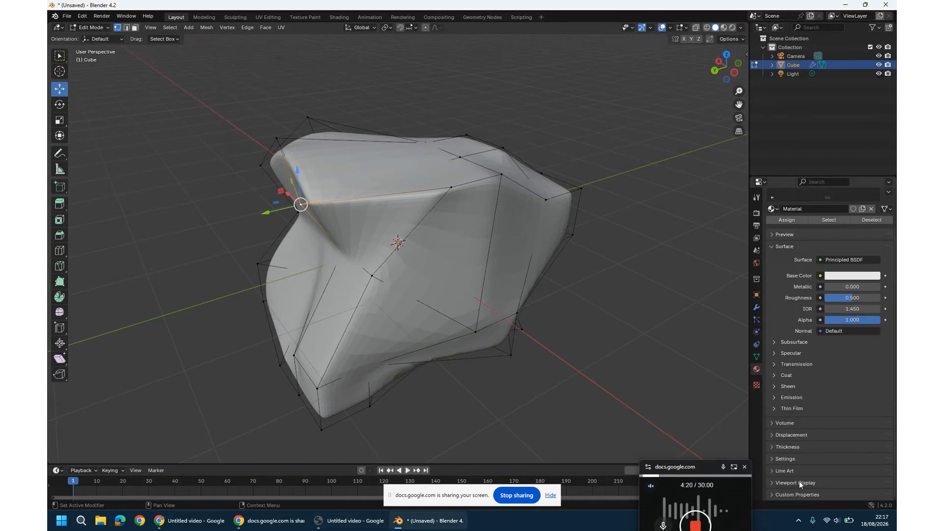
{"action": "left_click", "coordinate": [773, 247]}
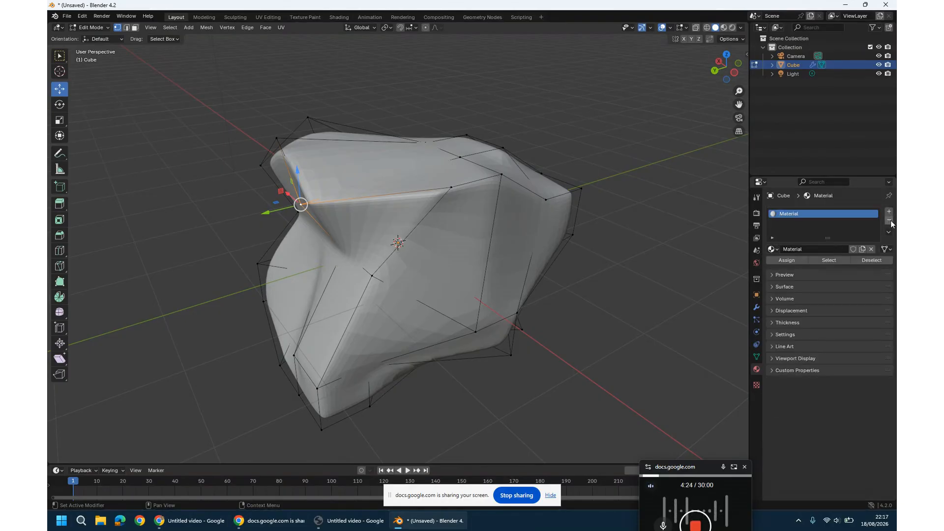
- Add a second material slot to the cube and create a new material in it
{"action": "left_click", "coordinate": [890, 220]}
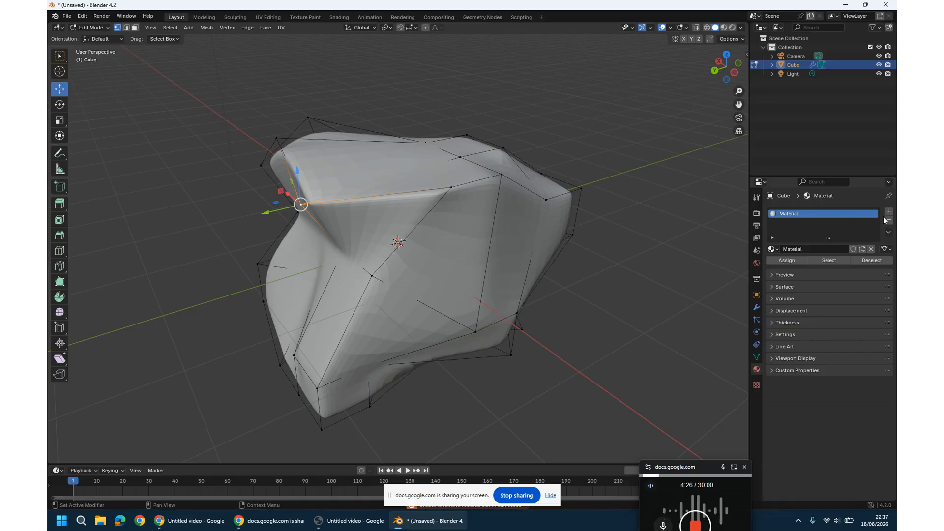
{"action": "left_click", "coordinate": [890, 214]}
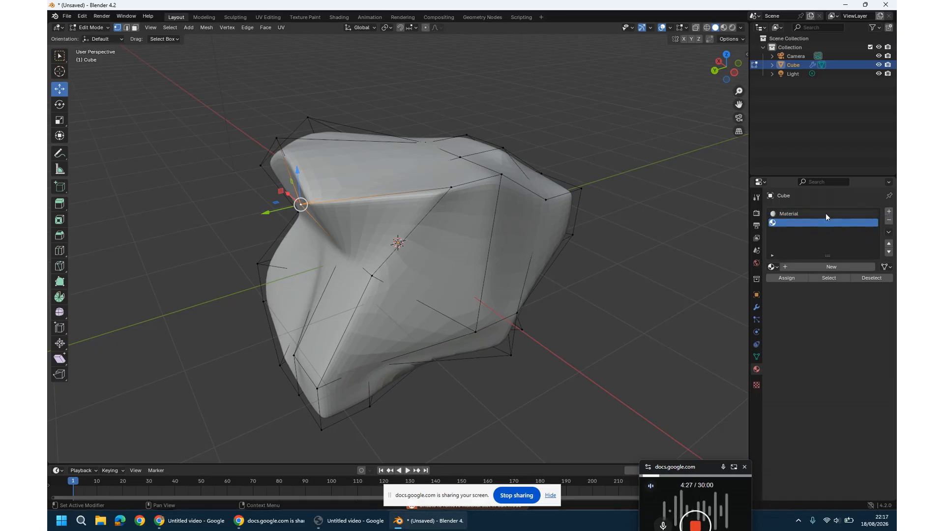
{"action": "left_click", "coordinate": [791, 223]}
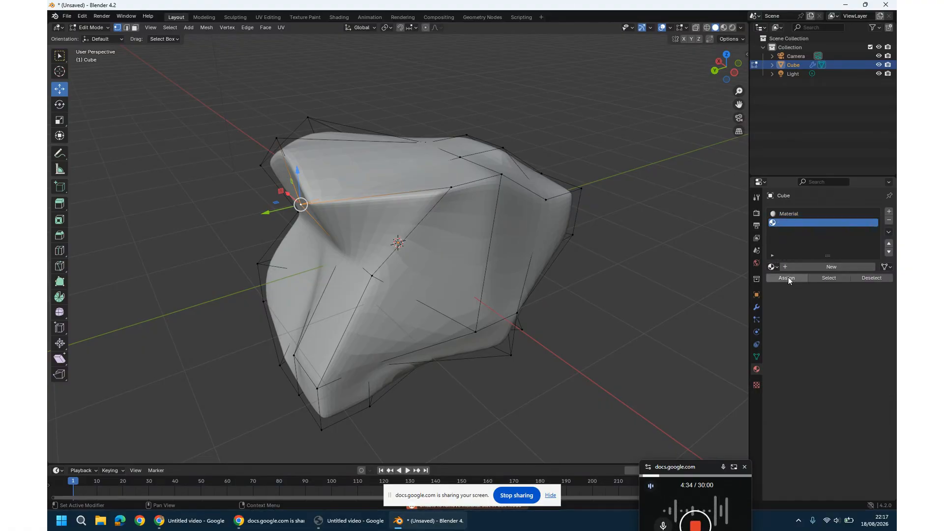
{"action": "left_click", "coordinate": [808, 266]}
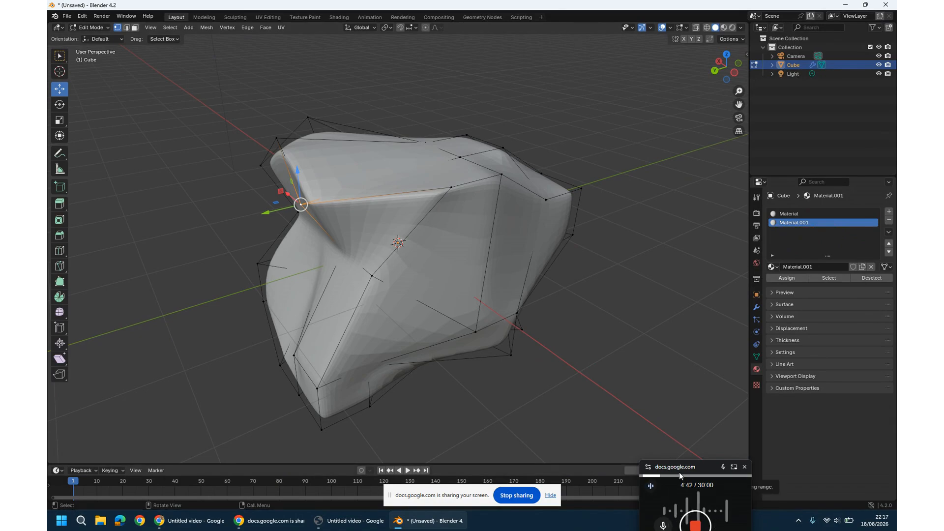
{"action": "left_click_drag", "start_coordinate": [679, 472], "coordinate": [715, 394]}
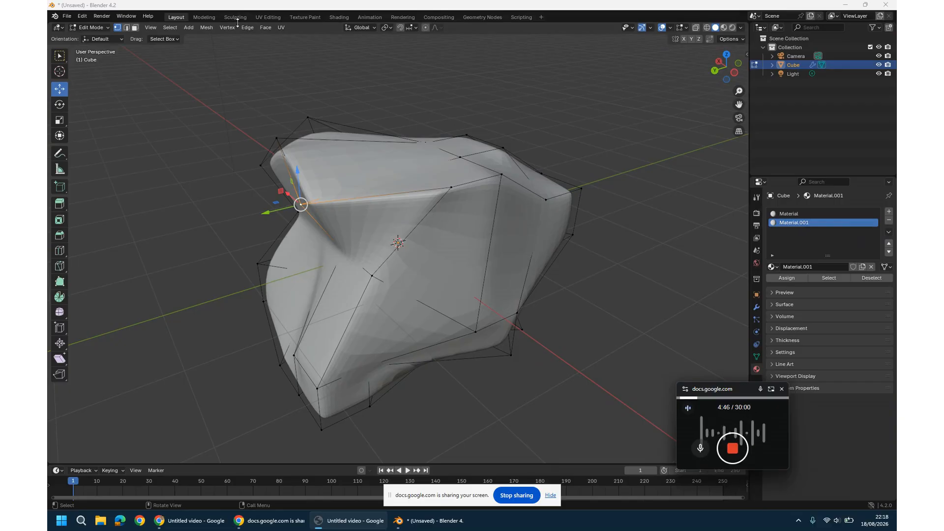
- Apply Shade Smooth to the reshaped cube in Object Mode
{"action": "left_click", "coordinate": [335, 19]}
{"action": "left_click", "coordinate": [335, 19]}
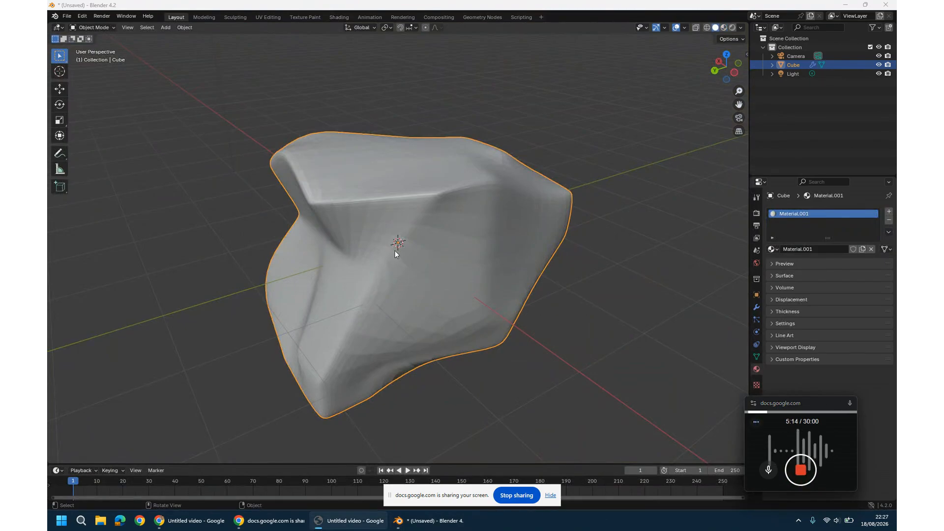
{"action": "right_click", "coordinate": [419, 241]}
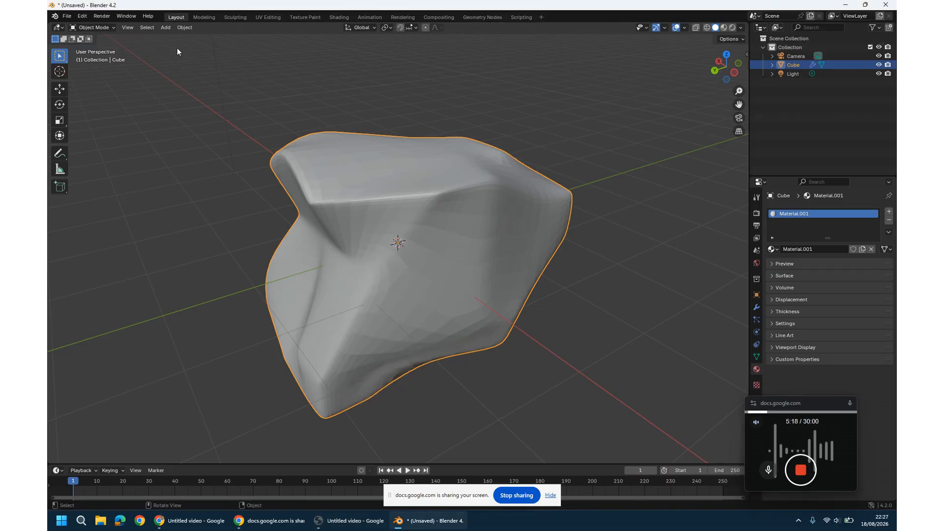
{"action": "right_click", "coordinate": [420, 228]}
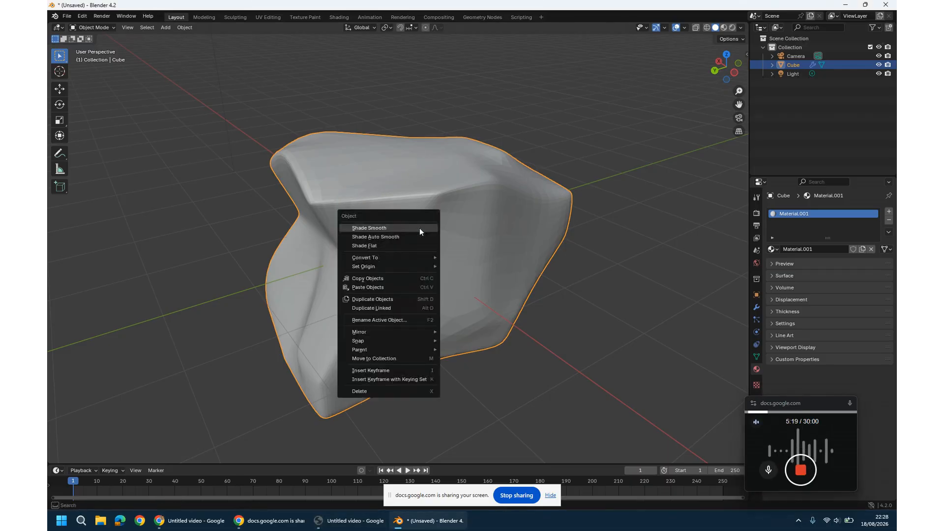
{"action": "left_click", "coordinate": [372, 228]}
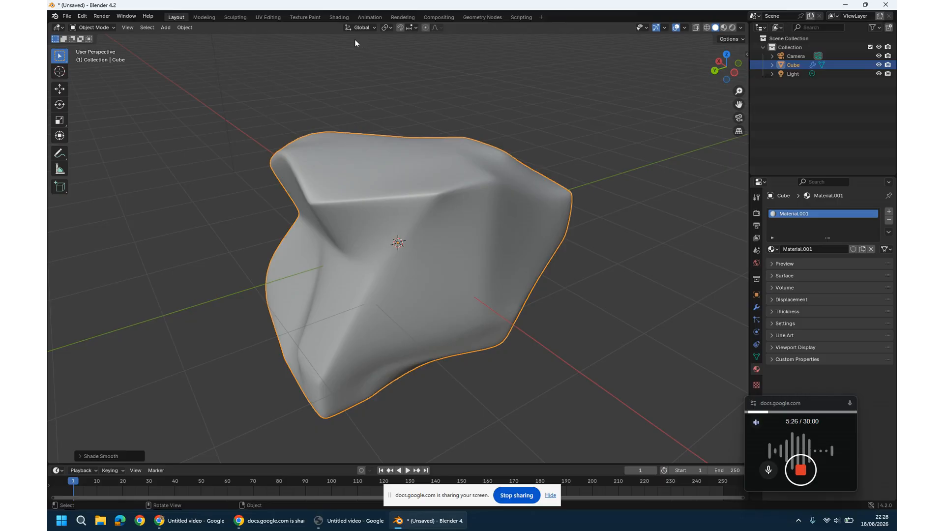
- Replace the cube's Material.001 slot with an empty slot and create a new material in it
{"action": "left_click", "coordinate": [339, 17]}
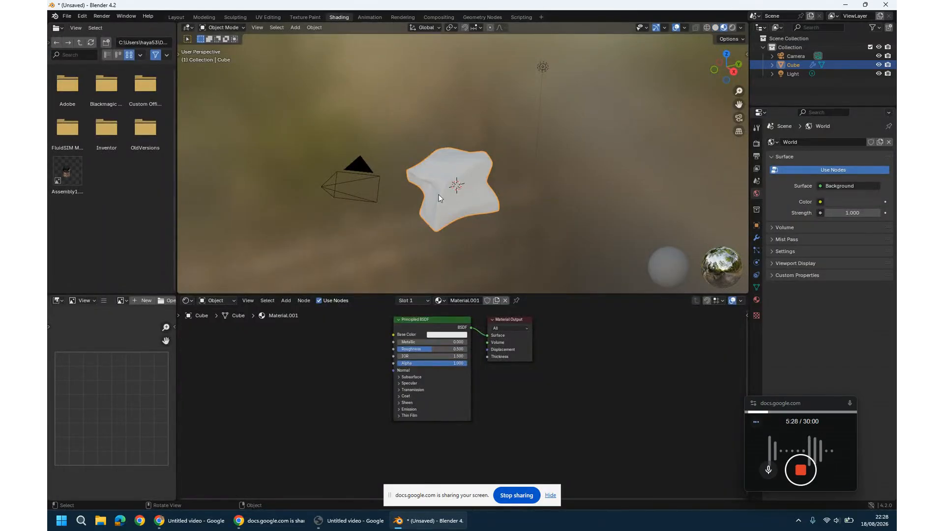
{"action": "left_click", "coordinate": [175, 17]}
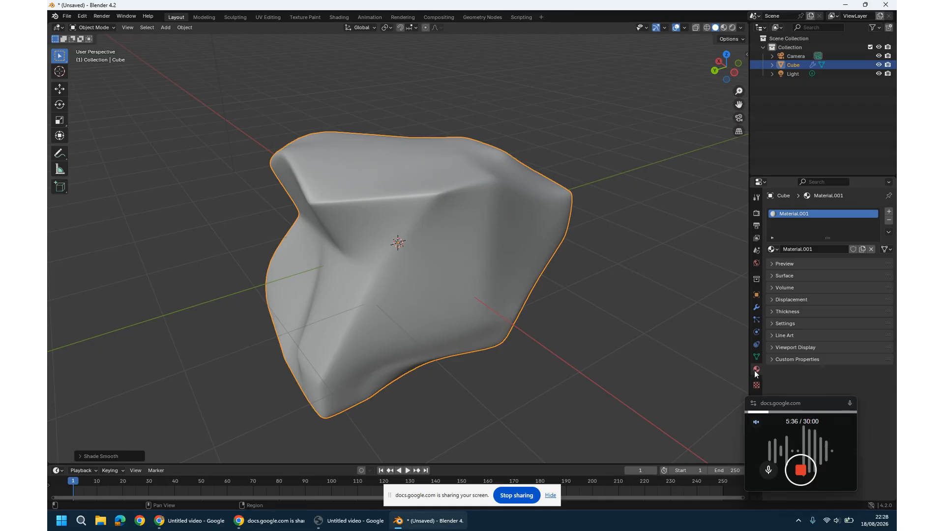
{"action": "left_click", "coordinate": [889, 212]}
{"action": "left_click", "coordinate": [818, 213]}
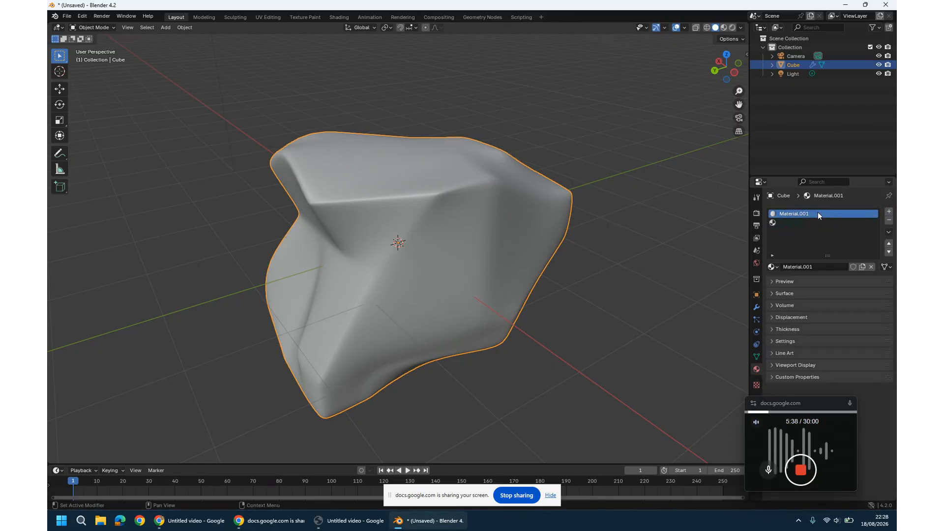
{"action": "left_click", "coordinate": [889, 220]}
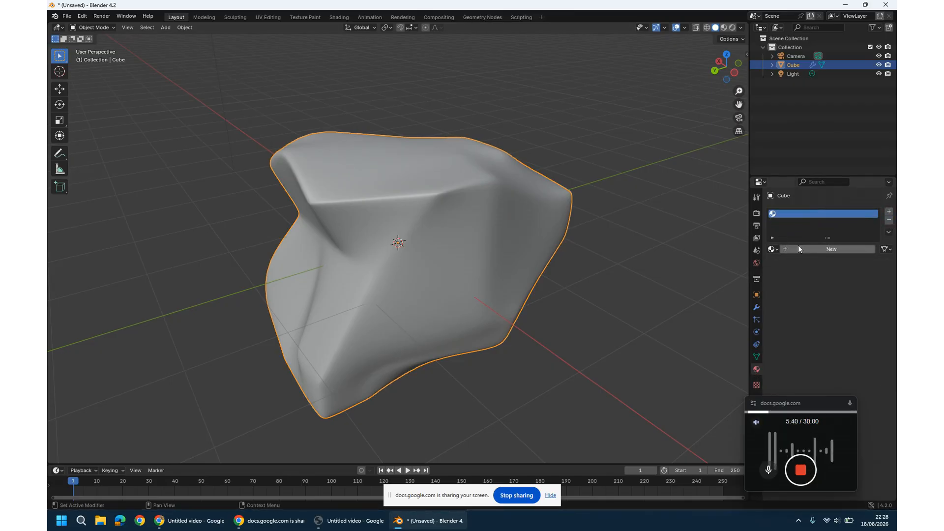
{"action": "left_click", "coordinate": [814, 252]}
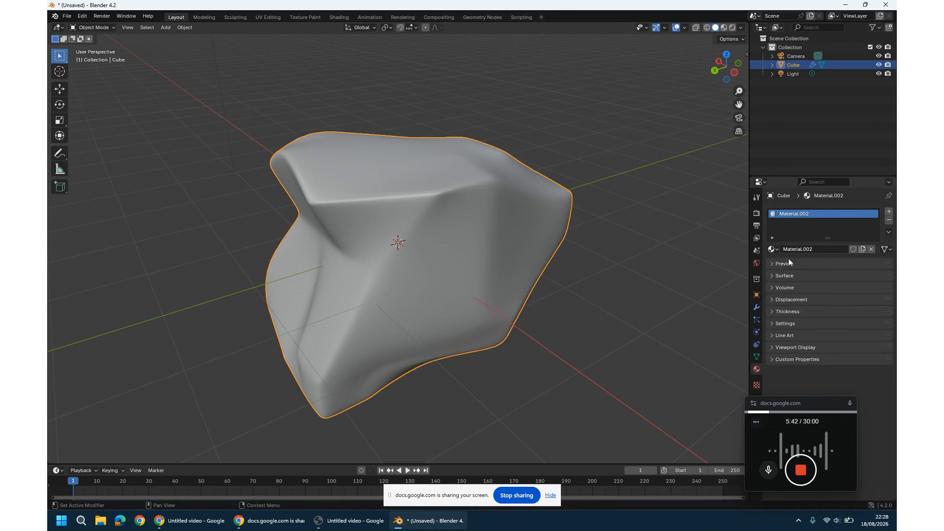
- In the Shading workspace, add an Image Texture node and connect its Color output to the Principled BSDF's Base Color
{"action": "left_click", "coordinate": [339, 17]}
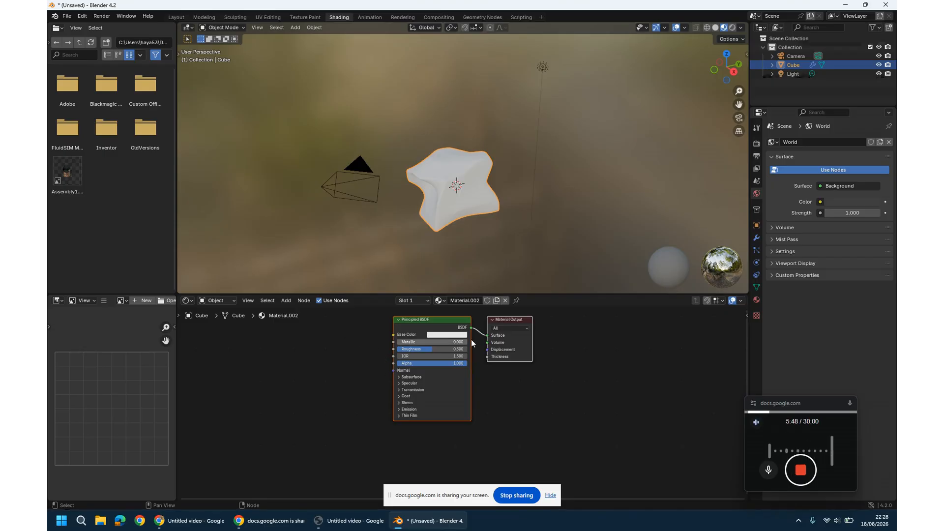
{"action": "left_click", "coordinate": [286, 300]}
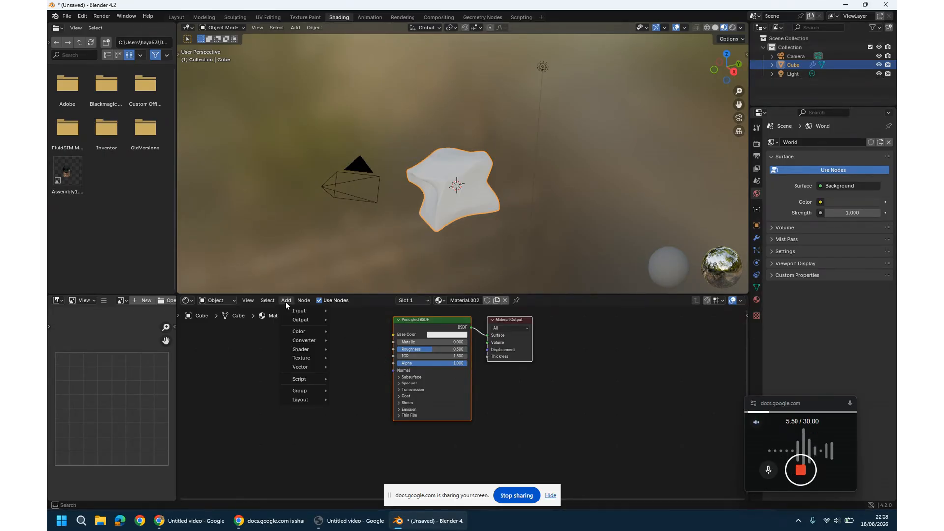
{"action": "mouse_move", "coordinate": [284, 343]}
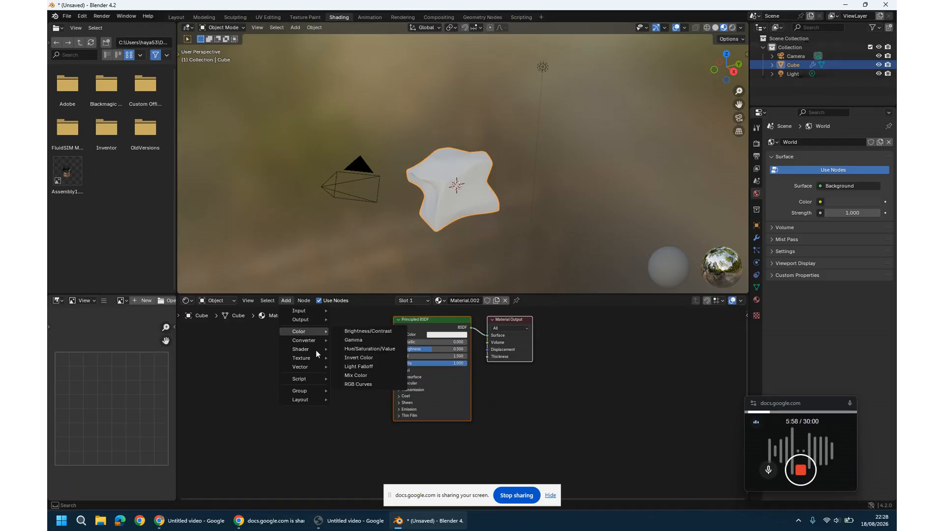
{"action": "mouse_move", "coordinate": [301, 360]}
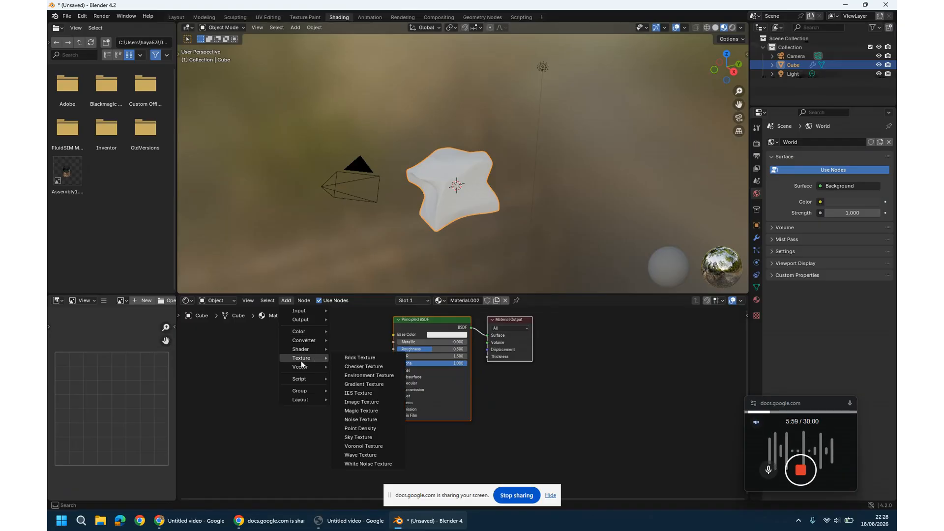
{"action": "left_click", "coordinate": [367, 401]}
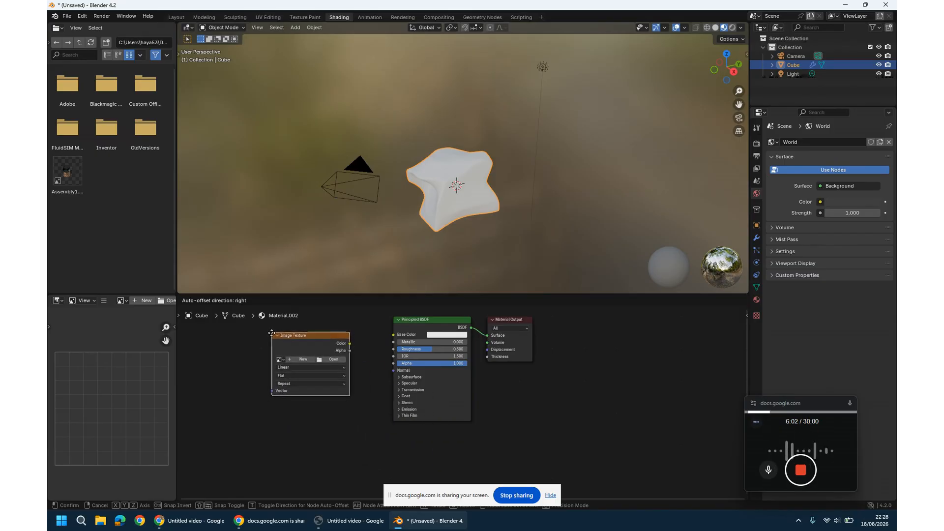
{"action": "left_click", "coordinate": [266, 339]}
{"action": "left_click_drag", "start_coordinate": [343, 347], "coordinate": [393, 334]}
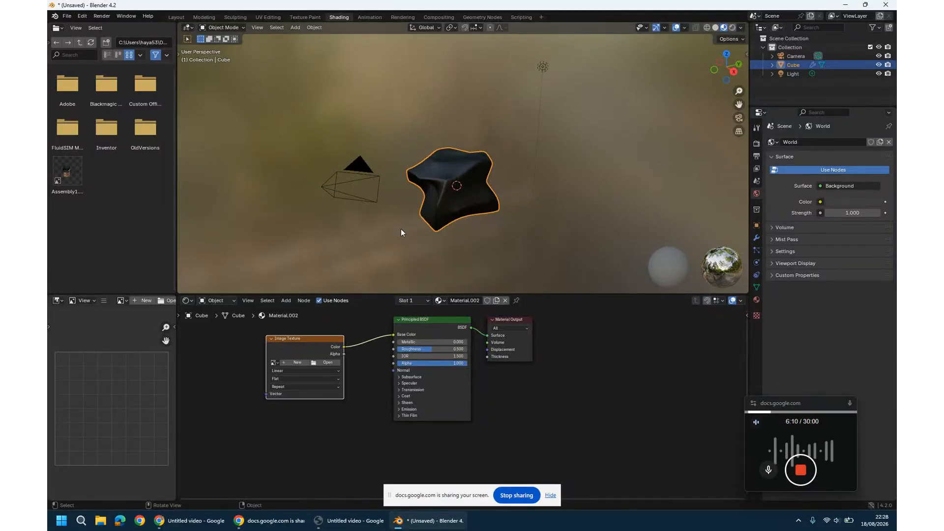
- Create a new 2048 by 2048 px image named rocktexture in the Image Texture node
{"action": "left_click", "coordinate": [294, 362]}
{"action": "type", "text": "rocktexture"}
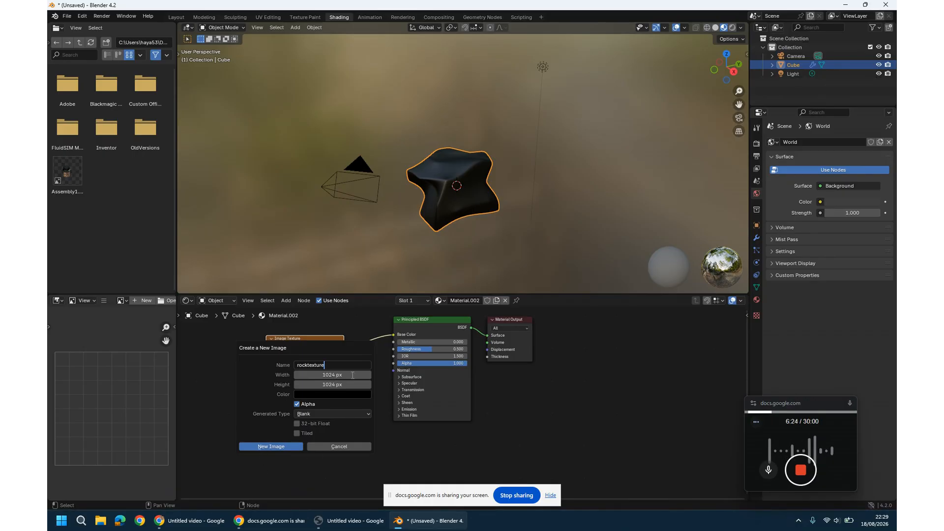
{"action": "left_click", "coordinate": [353, 375]}
{"action": "left_click", "coordinate": [319, 375]}
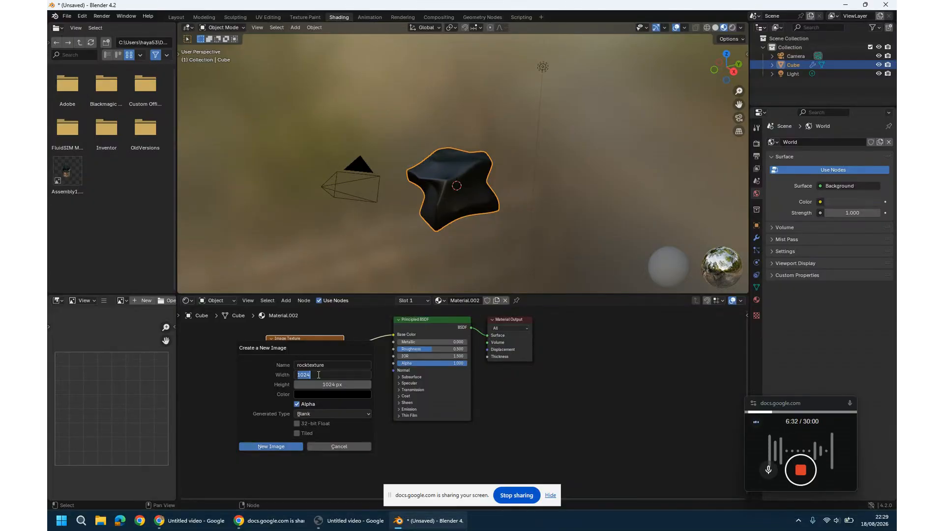
{"action": "type", "text": "2048"}
{"action": "key", "text": "Tab"}
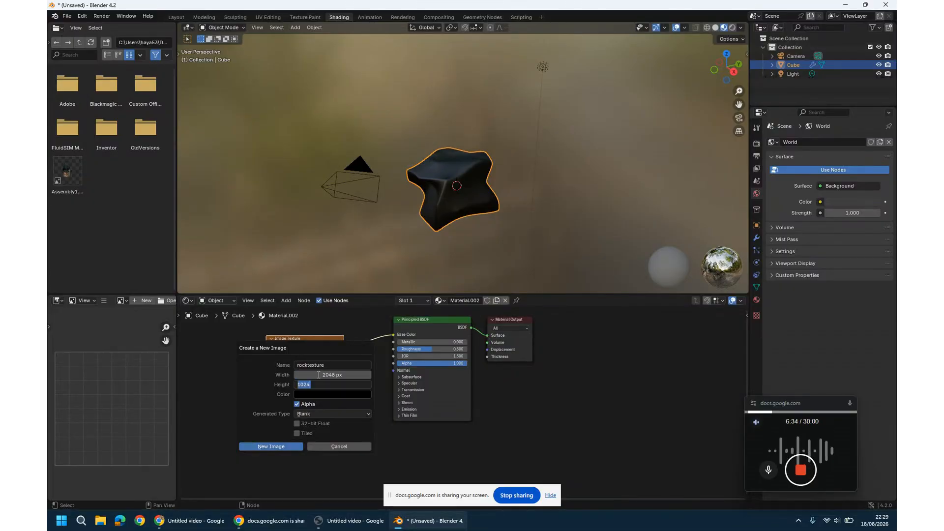
{"action": "type", "text": "2048"}
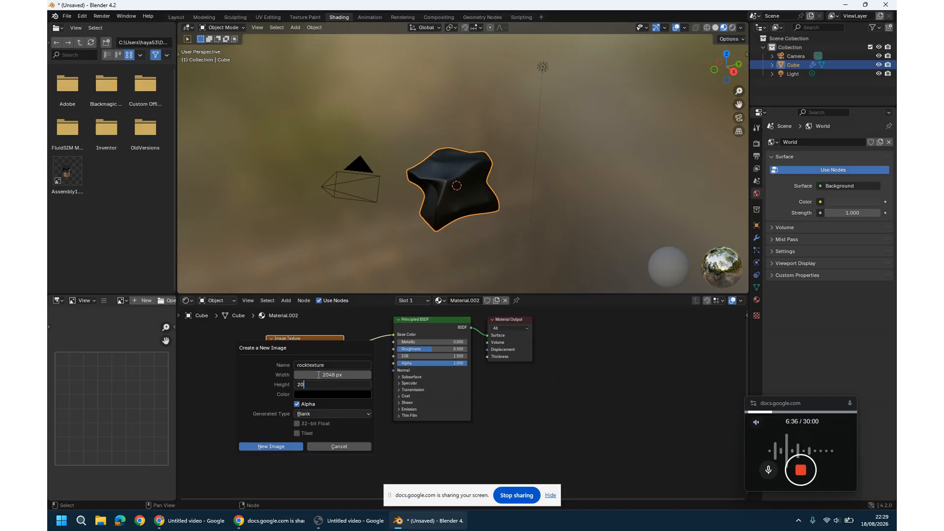
{"action": "left_click", "coordinate": [272, 445]}
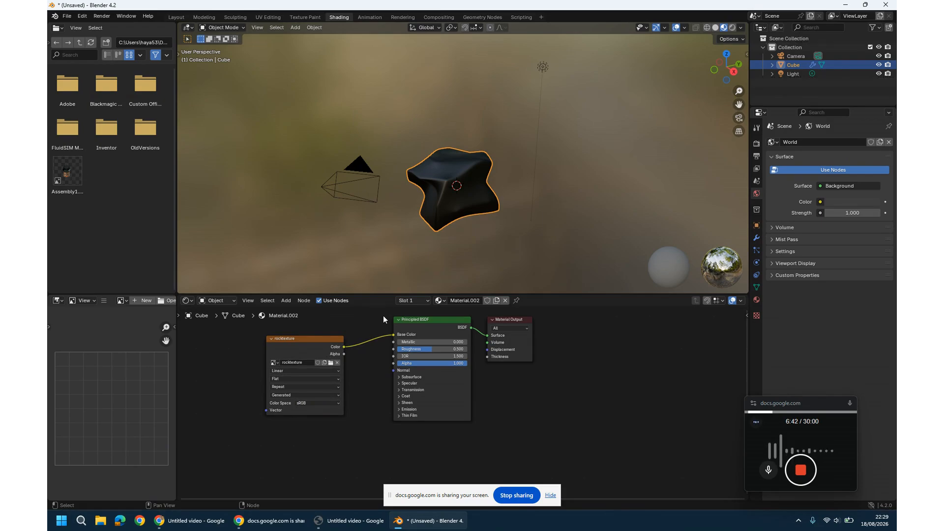
- Switch to the Texture Paint workspace and set the Draw brush colour to a dark brown
{"action": "left_click", "coordinate": [302, 17]}
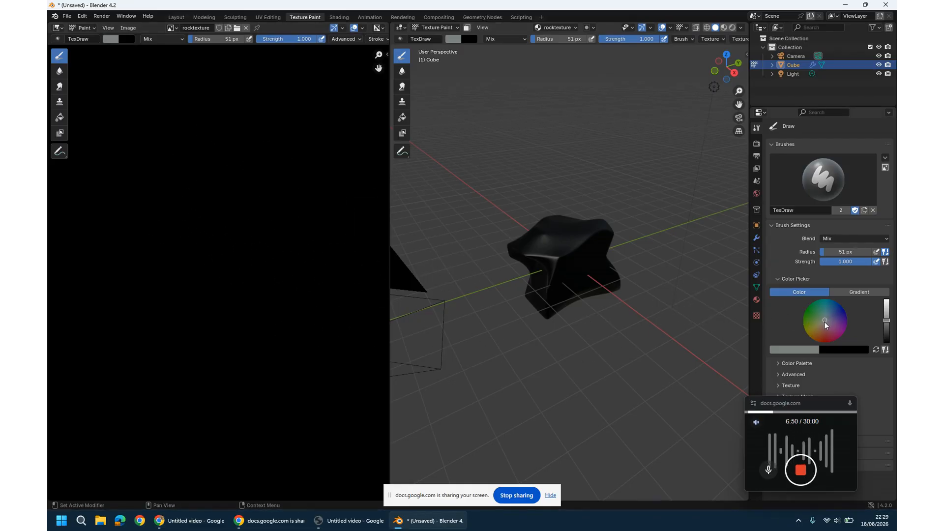
{"action": "left_click_drag", "start_coordinate": [825, 323], "coordinate": [817, 329]}
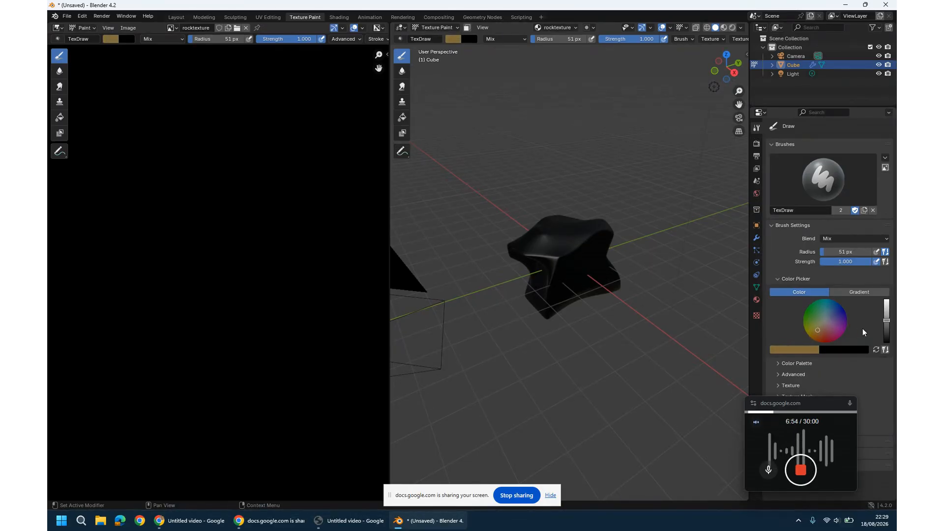
{"action": "left_click_drag", "start_coordinate": [889, 325], "coordinate": [887, 318]}
{"action": "left_click_drag", "start_coordinate": [887, 317], "coordinate": [887, 323]}
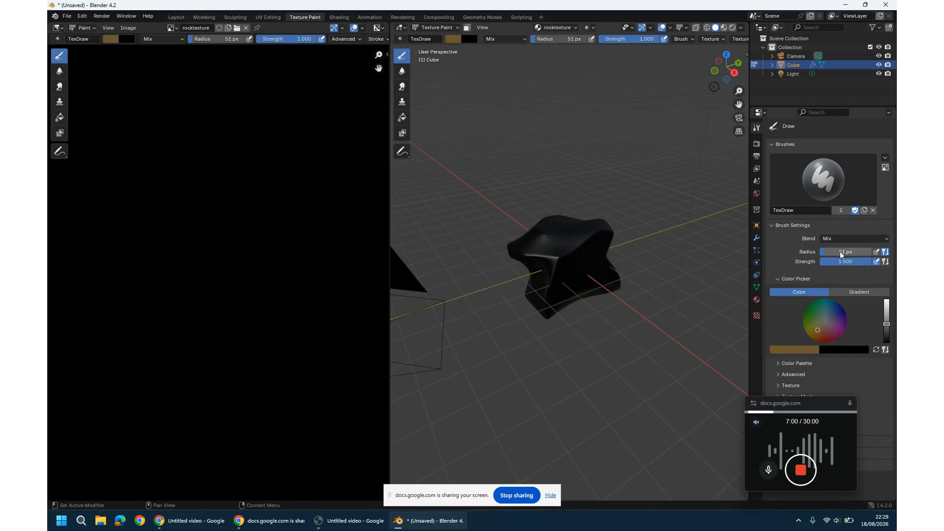
- Paint the rock's black surfaces brown from several sides, including its underside
{"action": "mouse_move", "coordinate": [512, 239]}
{"action": "left_mouse_down"}
{"action": "mouse_move", "coordinate": [532, 257]}
{"action": "mouse_move", "coordinate": [532, 296]}
{"action": "mouse_move", "coordinate": [611, 276]}
{"action": "mouse_move", "coordinate": [607, 228]}
{"action": "mouse_move", "coordinate": [566, 224]}
{"action": "left_mouse_up"}
{"action": "left_click_drag", "start_coordinate": [726, 67], "coordinate": [708, 93]}
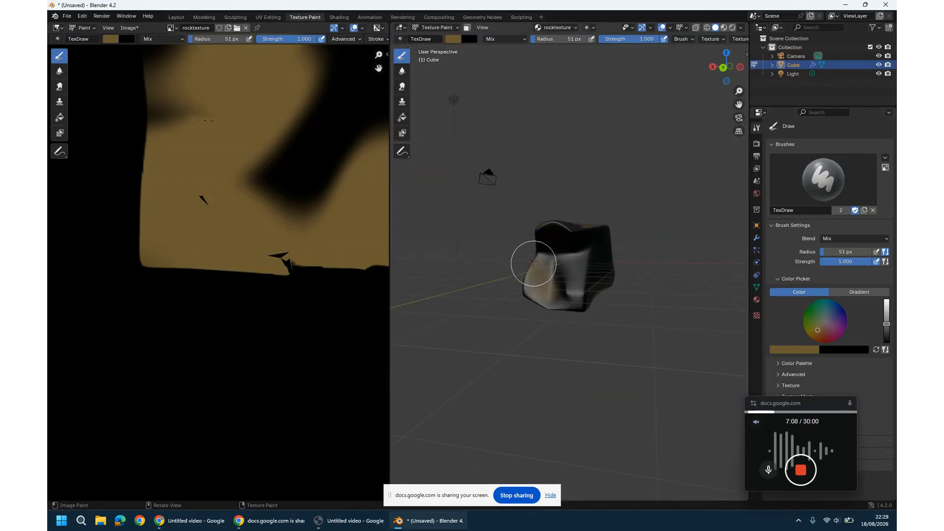
{"action": "mouse_move", "coordinate": [533, 261]}
{"action": "left_mouse_down"}
{"action": "mouse_move", "coordinate": [578, 227]}
{"action": "mouse_move", "coordinate": [581, 275]}
{"action": "mouse_move", "coordinate": [523, 274]}
{"action": "mouse_move", "coordinate": [545, 270]}
{"action": "mouse_move", "coordinate": [584, 301]}
{"action": "mouse_move", "coordinate": [612, 278]}
{"action": "left_mouse_up"}
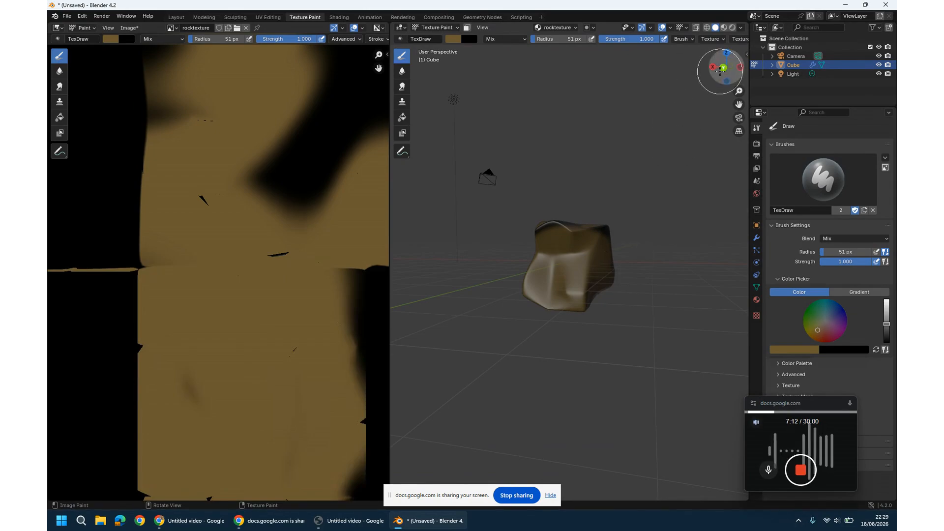
{"action": "left_click_drag", "start_coordinate": [720, 70], "coordinate": [699, 73]}
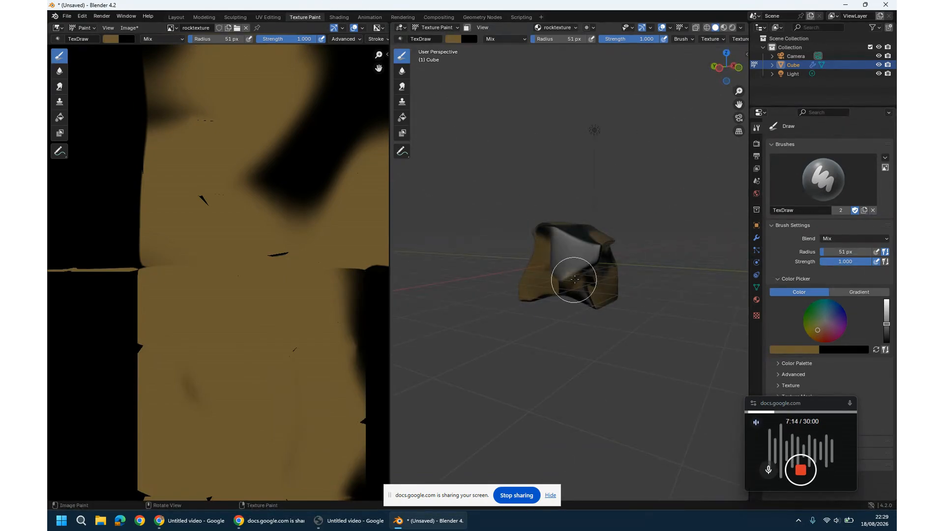
{"action": "mouse_move", "coordinate": [575, 279]}
{"action": "left_mouse_down"}
{"action": "mouse_move", "coordinate": [565, 250]}
{"action": "mouse_move", "coordinate": [590, 305]}
{"action": "mouse_move", "coordinate": [602, 295]}
{"action": "left_mouse_up"}
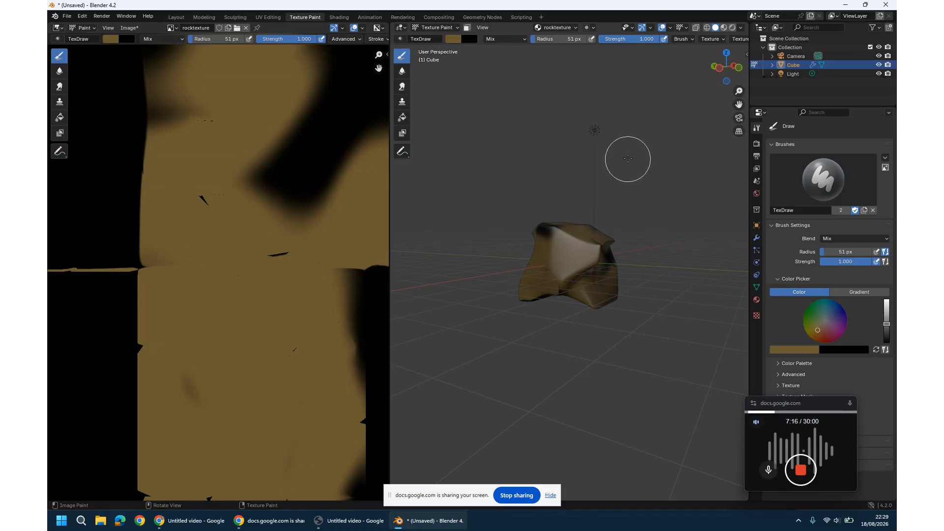
{"action": "left_click_drag", "start_coordinate": [725, 66], "coordinate": [708, 85]}
{"action": "mouse_move", "coordinate": [566, 267]}
{"action": "left_mouse_down"}
{"action": "mouse_move", "coordinate": [595, 254]}
{"action": "mouse_move", "coordinate": [554, 311]}
{"action": "mouse_move", "coordinate": [561, 320]}
{"action": "left_mouse_up"}
{"action": "left_click_drag", "start_coordinate": [727, 66], "coordinate": [717, 80]}
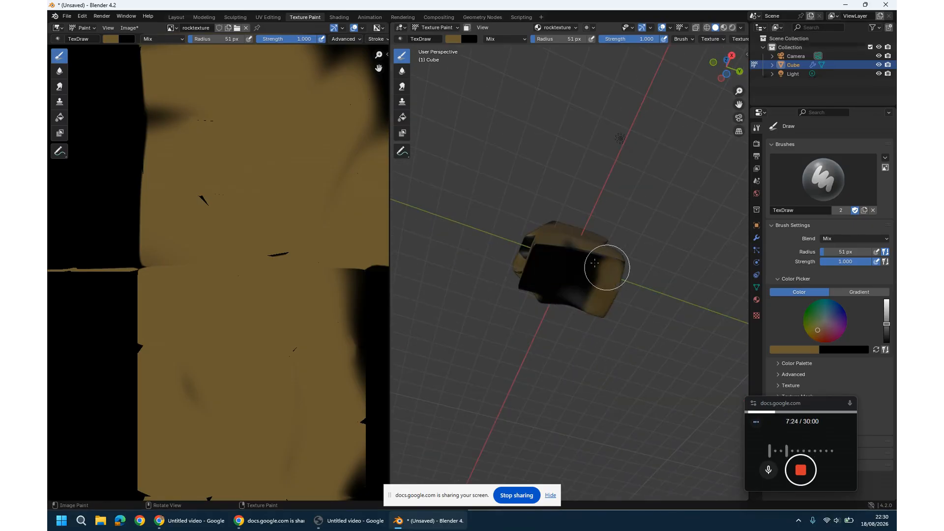
{"action": "mouse_move", "coordinate": [595, 264]}
{"action": "left_mouse_down"}
{"action": "mouse_move", "coordinate": [500, 276]}
{"action": "mouse_move", "coordinate": [603, 312]}
{"action": "mouse_move", "coordinate": [538, 257]}
{"action": "mouse_move", "coordinate": [598, 234]}
{"action": "left_mouse_up"}
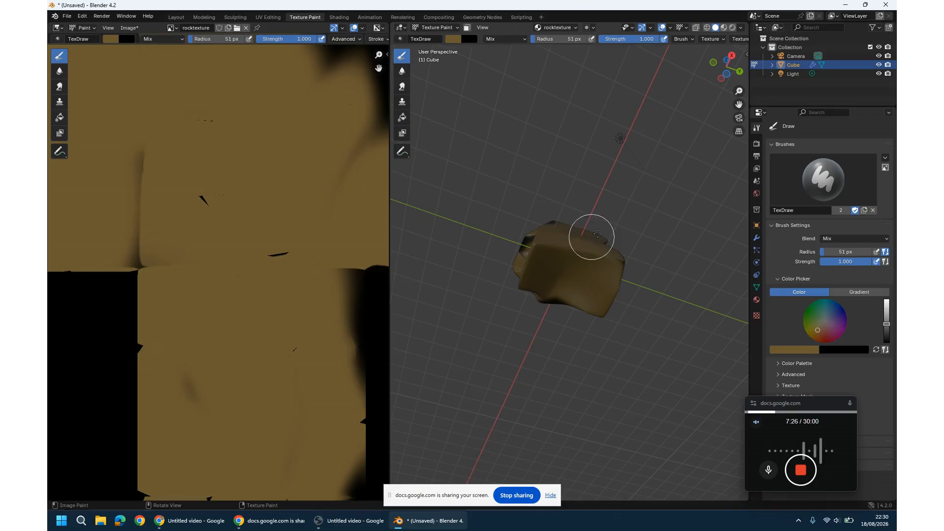
- Change the Draw brush colour to a neutral medium grey
{"action": "left_click_drag", "start_coordinate": [818, 331], "coordinate": [822, 322]}
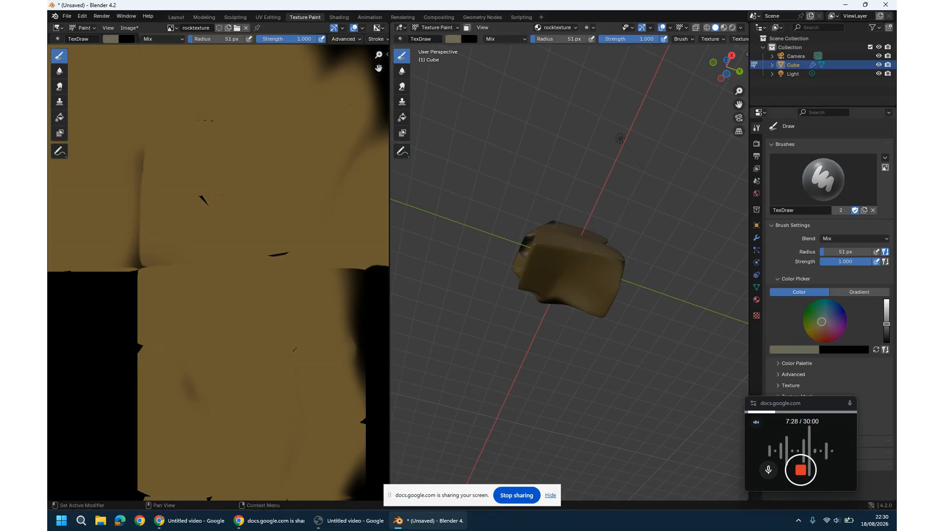
{"action": "mouse_move", "coordinate": [887, 325]}
{"action": "left_mouse_down"}
{"action": "mouse_move", "coordinate": [888, 305]}
{"action": "mouse_move", "coordinate": [890, 322]}
{"action": "left_mouse_up"}
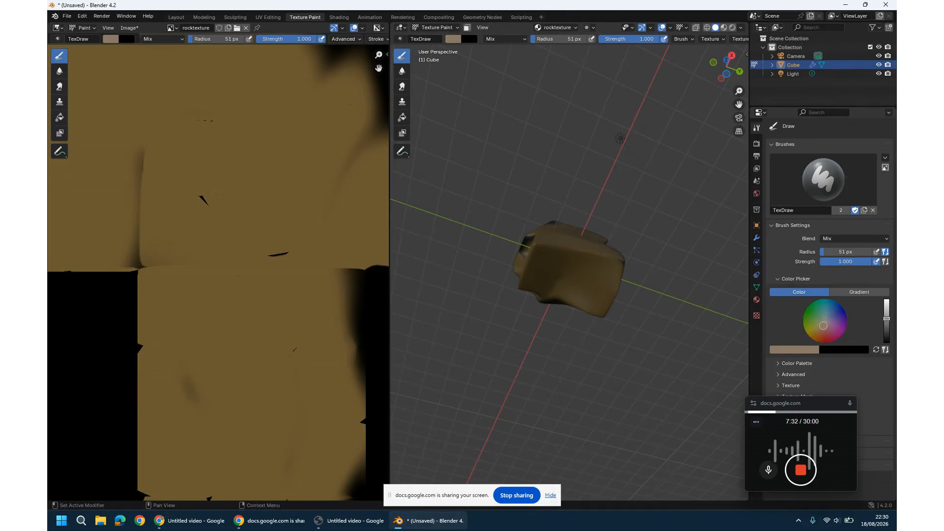
{"action": "left_click_drag", "start_coordinate": [823, 326], "coordinate": [825, 322]}
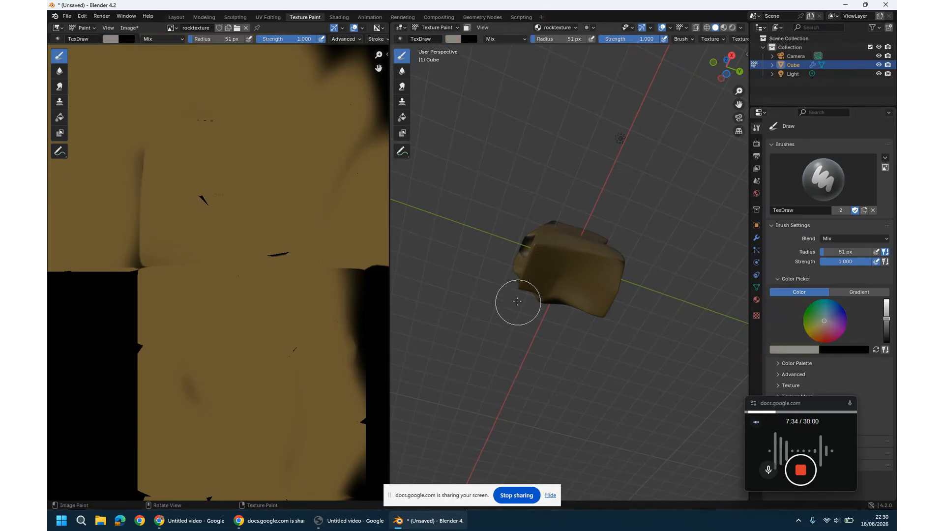
{"action": "left_click_drag", "start_coordinate": [886, 319], "coordinate": [887, 325]}
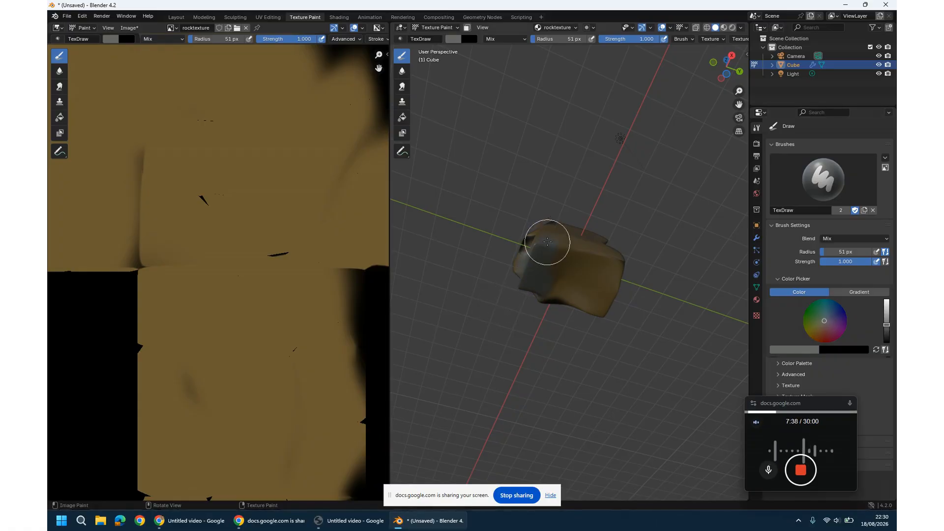
- Paint grey patches over the brown on several sides of the rock model
{"action": "mouse_move", "coordinate": [548, 238]}
{"action": "left_mouse_down"}
{"action": "mouse_move", "coordinate": [619, 250]}
{"action": "mouse_move", "coordinate": [603, 308]}
{"action": "left_mouse_up"}
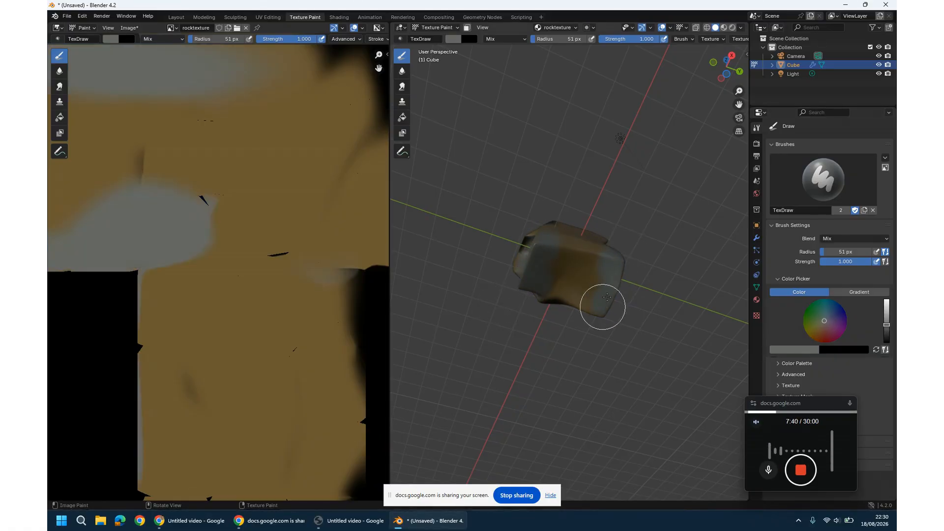
{"action": "left_click_drag", "start_coordinate": [704, 63], "coordinate": [715, 64]}
{"action": "mouse_move", "coordinate": [516, 281]}
{"action": "left_mouse_down"}
{"action": "mouse_move", "coordinate": [544, 270]}
{"action": "mouse_move", "coordinate": [553, 232]}
{"action": "mouse_move", "coordinate": [592, 215]}
{"action": "left_mouse_up"}
{"action": "mouse_move", "coordinate": [722, 63]}
{"action": "left_mouse_down"}
{"action": "mouse_move", "coordinate": [666, 87]}
{"action": "mouse_move", "coordinate": [619, 123]}
{"action": "left_mouse_up"}
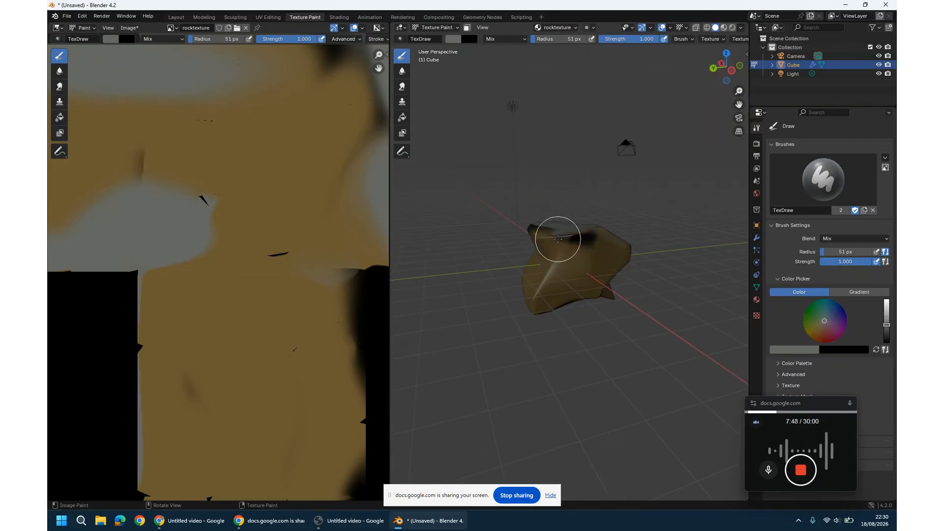
{"action": "mouse_move", "coordinate": [550, 262]}
{"action": "left_mouse_down"}
{"action": "mouse_move", "coordinate": [554, 288]}
{"action": "mouse_move", "coordinate": [533, 296]}
{"action": "left_mouse_up"}
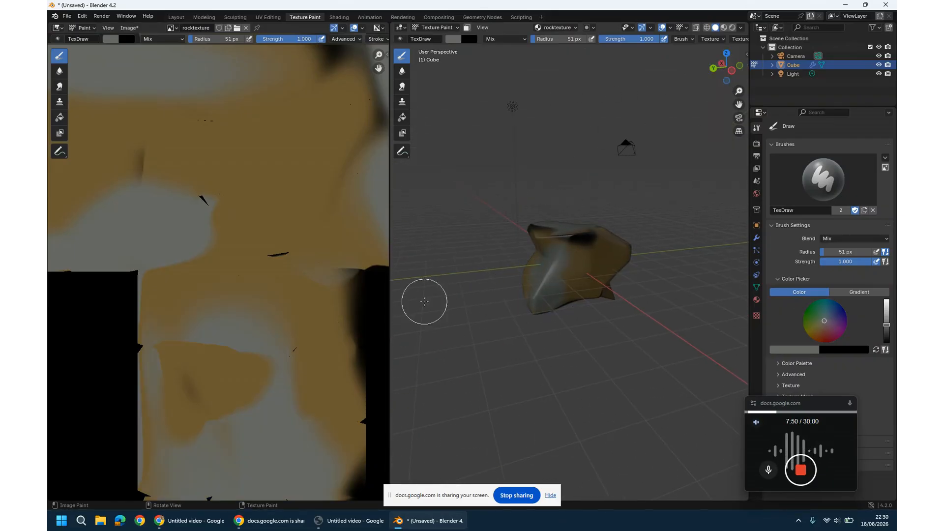
- Paint curved grey strokes over the brown areas directly on the rocktexture image
{"action": "left_click_drag", "start_coordinate": [253, 209], "coordinate": [233, 148]}
{"action": "mouse_move", "coordinate": [212, 345]}
{"action": "left_mouse_down"}
{"action": "mouse_move", "coordinate": [208, 392]}
{"action": "mouse_move", "coordinate": [276, 401]}
{"action": "mouse_move", "coordinate": [324, 377]}
{"action": "mouse_move", "coordinate": [327, 316]}
{"action": "mouse_move", "coordinate": [338, 362]}
{"action": "mouse_move", "coordinate": [320, 428]}
{"action": "left_mouse_up"}
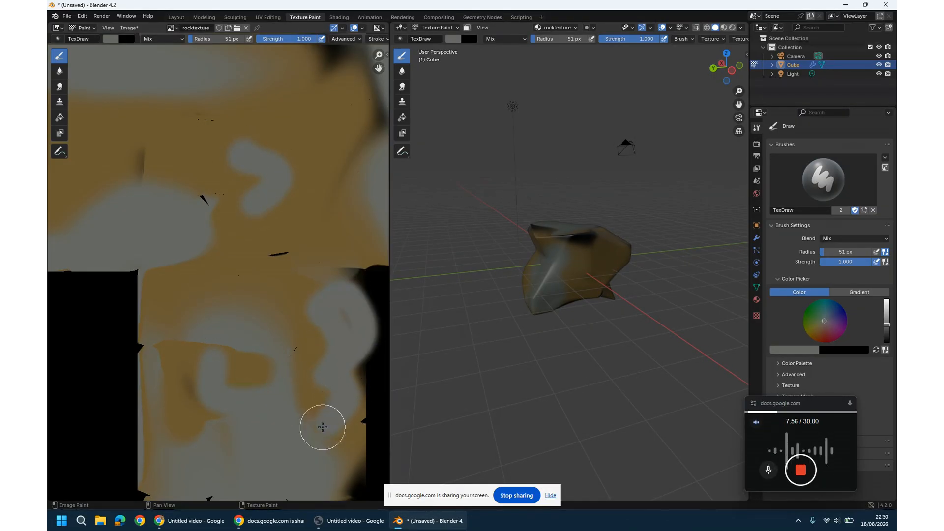
{"action": "left_click_drag", "start_coordinate": [333, 276], "coordinate": [352, 211]}
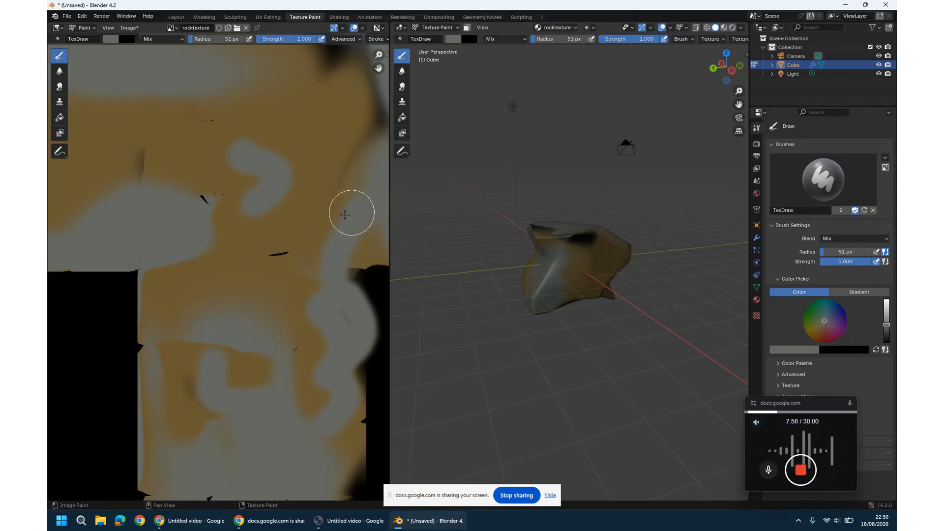
{"action": "mouse_move", "coordinate": [217, 213]}
{"action": "left_mouse_down"}
{"action": "mouse_move", "coordinate": [133, 198]}
{"action": "mouse_move", "coordinate": [247, 413]}
{"action": "left_mouse_up"}
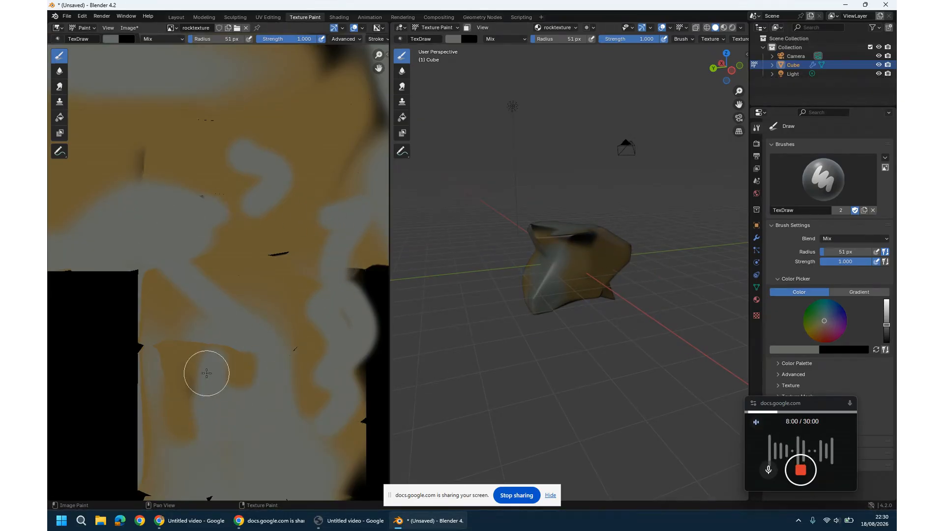
{"action": "left_click_drag", "start_coordinate": [213, 293], "coordinate": [163, 313]}
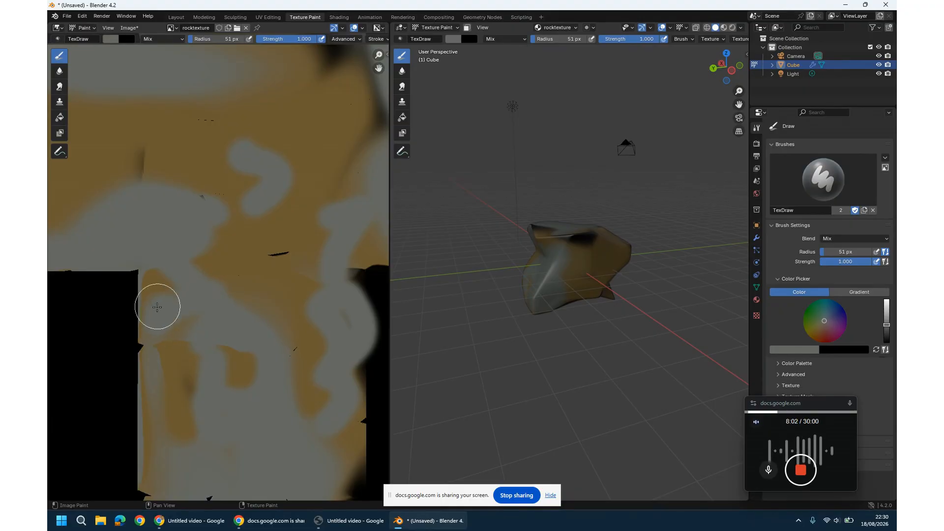
{"action": "mouse_move", "coordinate": [164, 358]}
{"action": "left_mouse_down"}
{"action": "mouse_move", "coordinate": [177, 413]}
{"action": "mouse_move", "coordinate": [150, 393]}
{"action": "left_mouse_up"}
{"action": "mouse_move", "coordinate": [156, 337]}
{"action": "left_mouse_down"}
{"action": "mouse_move", "coordinate": [152, 274]}
{"action": "mouse_move", "coordinate": [173, 290]}
{"action": "mouse_move", "coordinate": [187, 246]}
{"action": "left_mouse_up"}
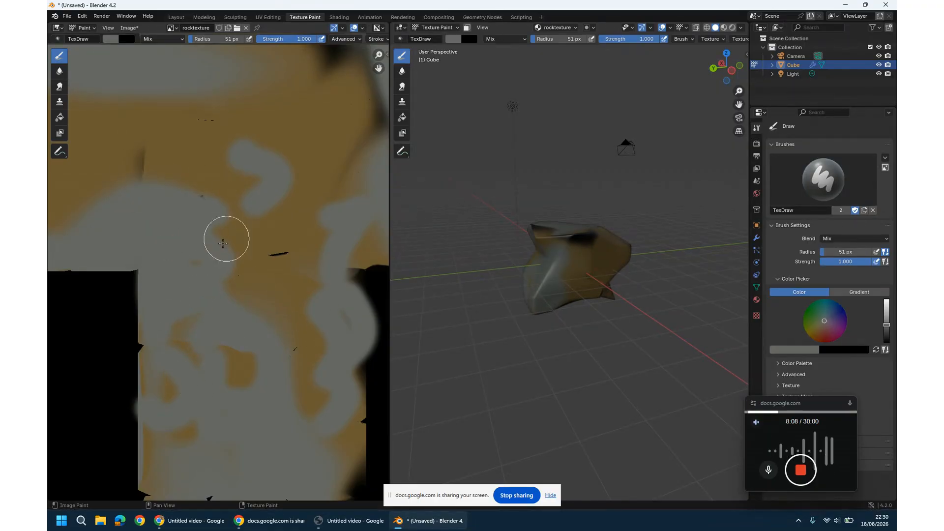
- Try darker grey strokes over the lower middle of the rocktexture image, and undo them
{"action": "scroll", "coordinate": [208, 260], "scroll_direction": "down", "scroll_amount": 1}
{"action": "scroll", "coordinate": [208, 259], "scroll_direction": "down", "scroll_amount": 4}
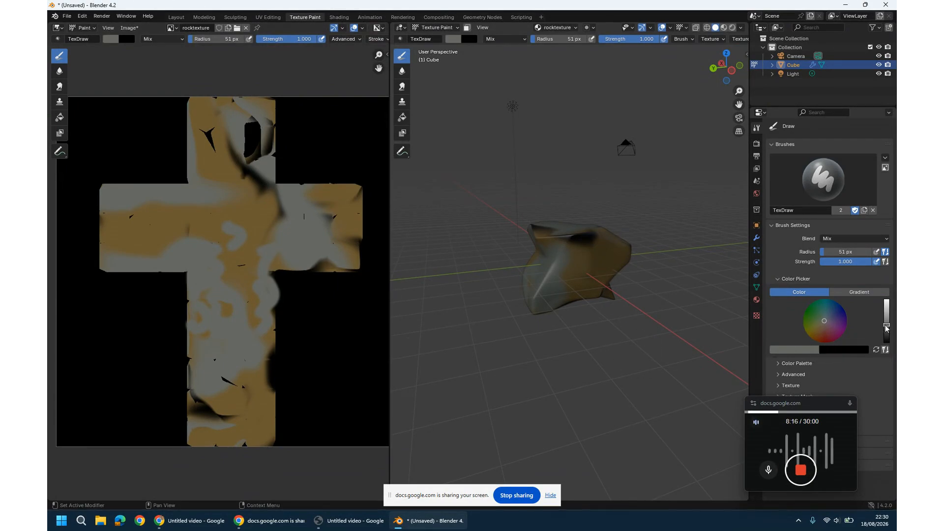
{"action": "left_click_drag", "start_coordinate": [887, 326], "coordinate": [888, 333]}
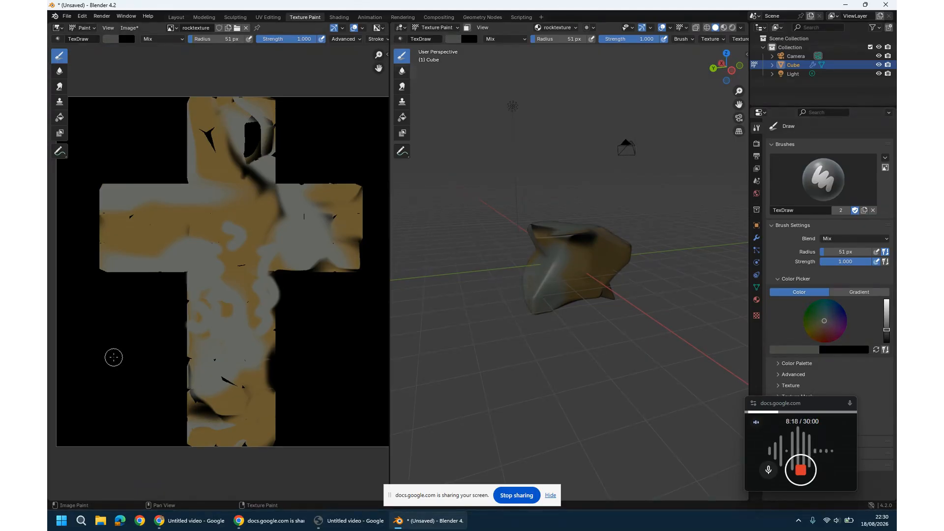
{"action": "mouse_move", "coordinate": [205, 390]}
{"action": "left_mouse_down"}
{"action": "mouse_move", "coordinate": [189, 327]}
{"action": "mouse_move", "coordinate": [197, 258]}
{"action": "mouse_move", "coordinate": [197, 377]}
{"action": "mouse_move", "coordinate": [237, 281]}
{"action": "mouse_move", "coordinate": [181, 340]}
{"action": "left_mouse_up"}
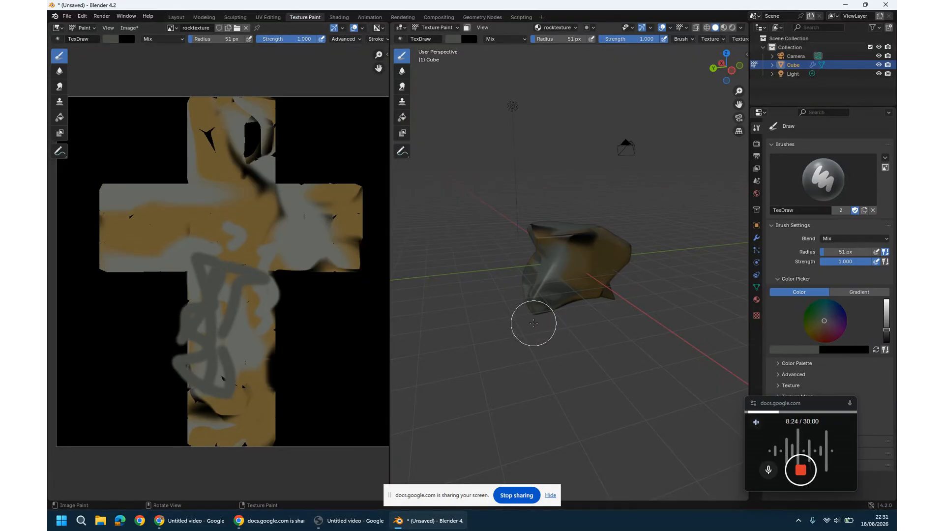
{"action": "key", "text": "ctrl+z"}
{"action": "key", "text": "ctrl+z"}
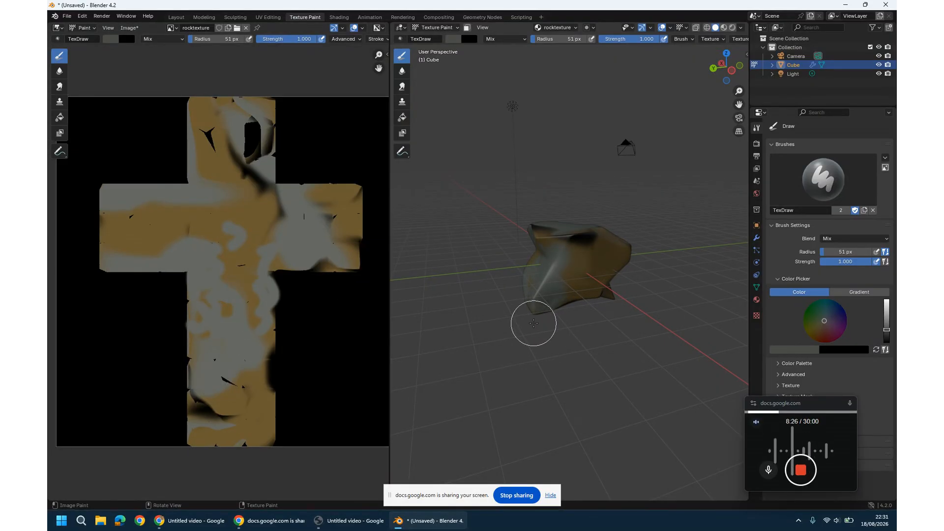
- Switch to the Layout workspace and show the painted rock in Material Preview shading
{"action": "right_click", "coordinate": [642, 249]}
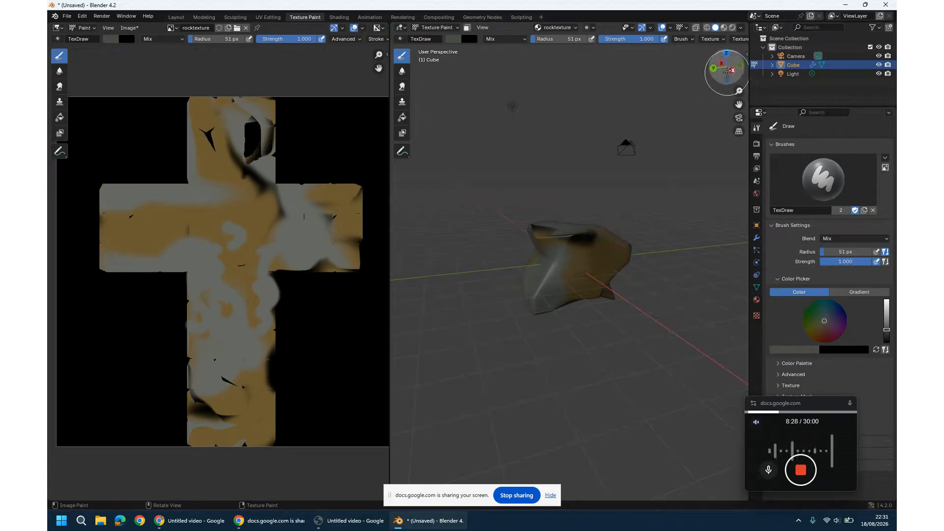
{"action": "mouse_move", "coordinate": [727, 72]}
{"action": "left_mouse_down"}
{"action": "mouse_move", "coordinate": [682, 75]}
{"action": "mouse_move", "coordinate": [723, 67]}
{"action": "left_mouse_up"}
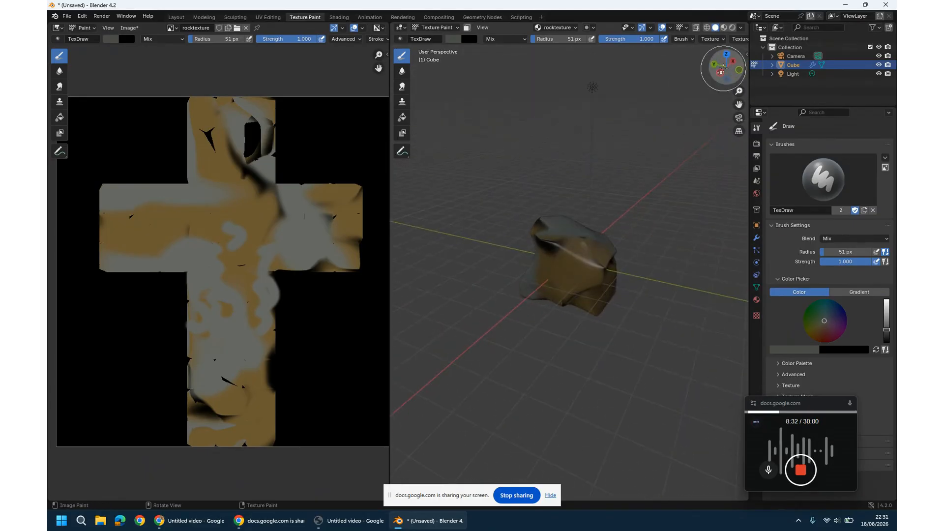
{"action": "left_click", "coordinate": [176, 18]}
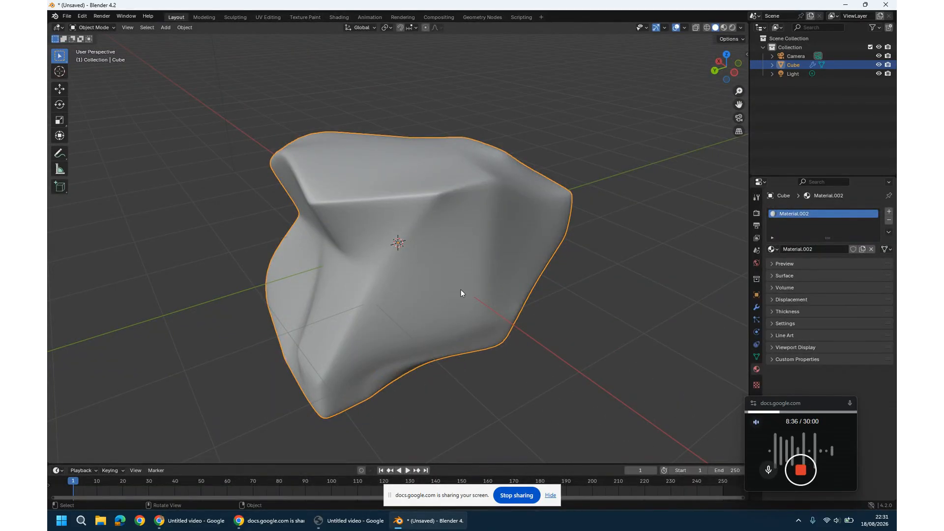
{"action": "left_click", "coordinate": [724, 27]}
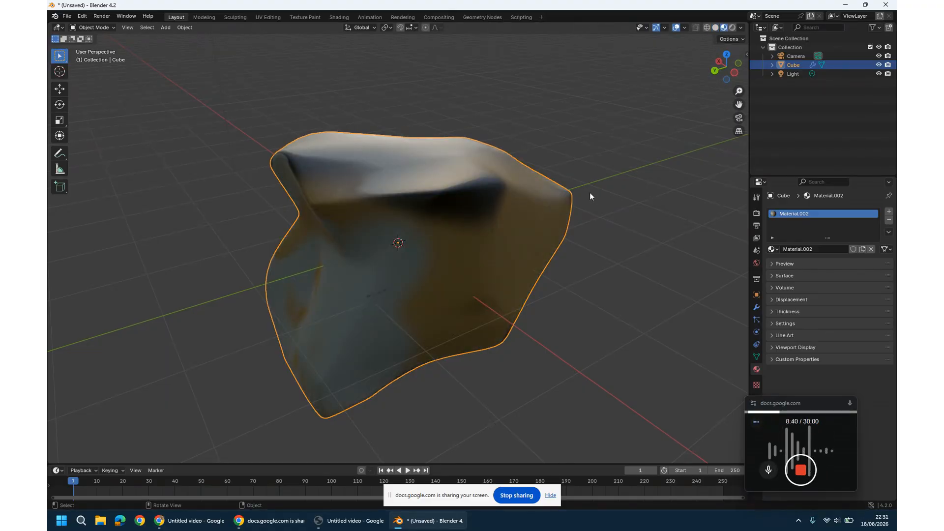
{"action": "scroll", "coordinate": [590, 196], "scroll_direction": "left", "scroll_amount": 5}
{"action": "scroll", "coordinate": [590, 196], "scroll_direction": "up", "scroll_amount": 3}
{"action": "scroll", "coordinate": [590, 196], "scroll_direction": "right", "scroll_amount": 5}
{"action": "scroll", "coordinate": [590, 196], "scroll_direction": "up", "scroll_amount": 2}
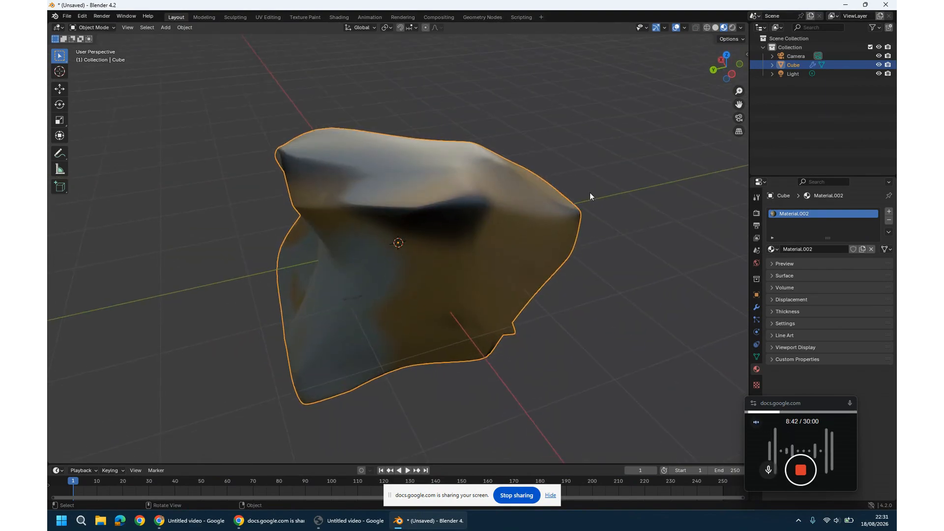
{"action": "scroll", "coordinate": [590, 196], "scroll_direction": "down", "scroll_amount": 8}
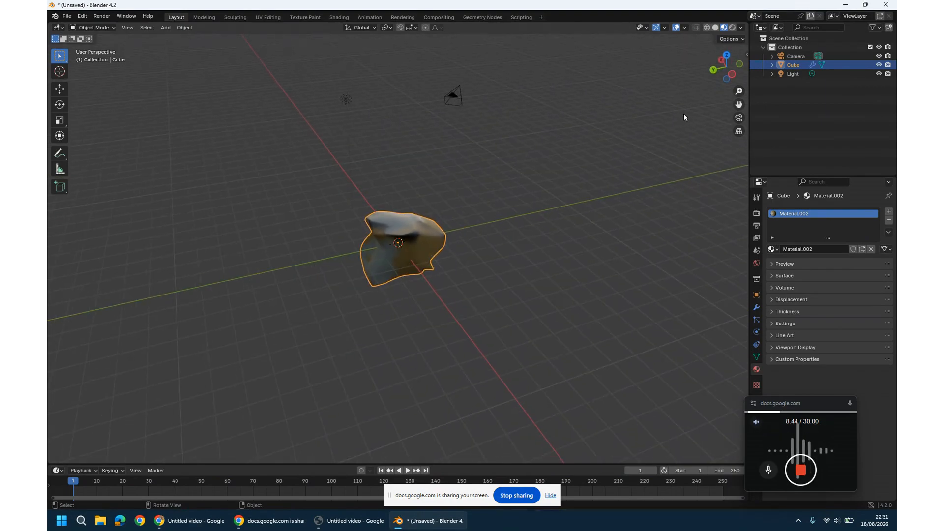
- Look through the camera and move it back to location X 12.489 m, Y -12.006 m, Z 8.3483 m
{"action": "left_click", "coordinate": [739, 122]}
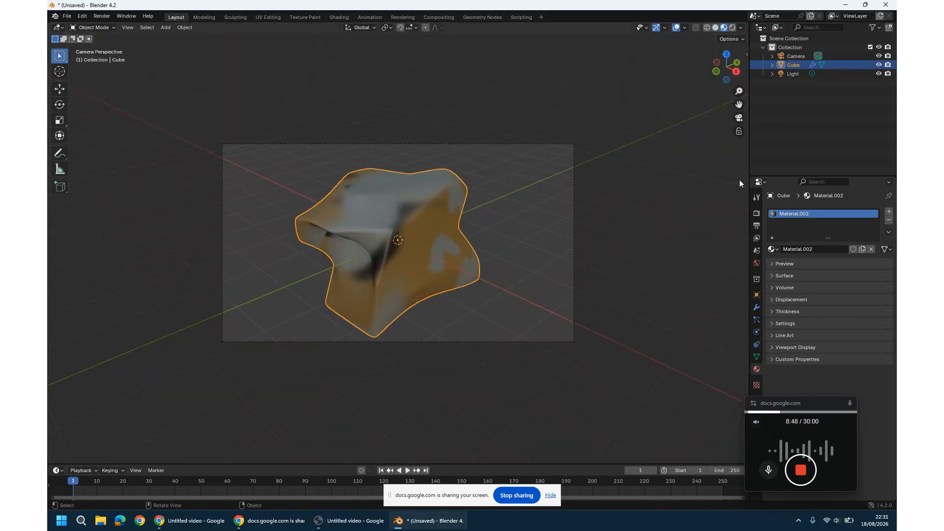
{"action": "left_click", "coordinate": [784, 55]}
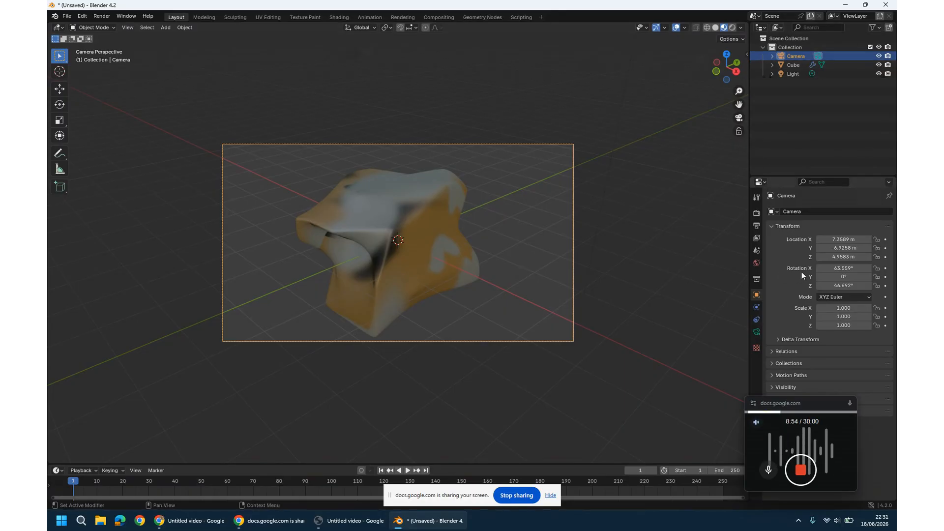
{"action": "left_click_drag", "start_coordinate": [831, 240], "coordinate": [849, 257]}
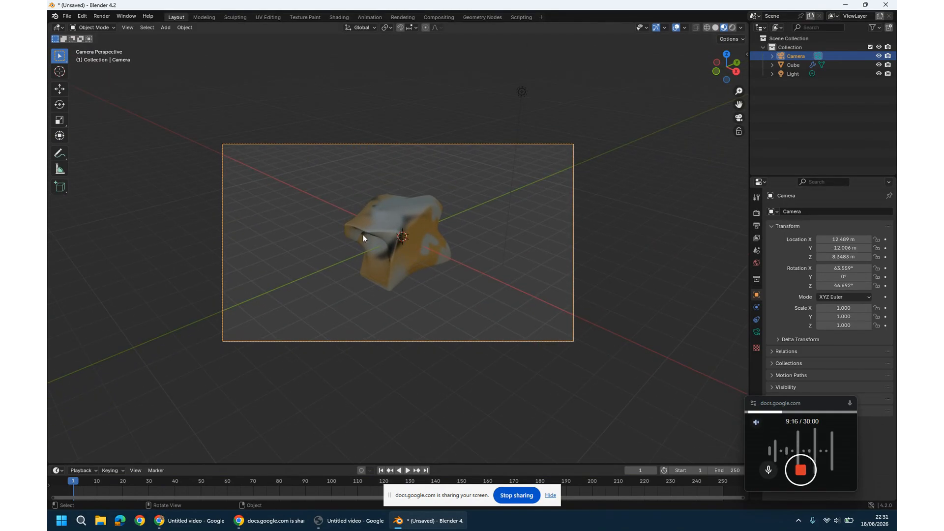
{"action": "left_click", "coordinate": [551, 495]}
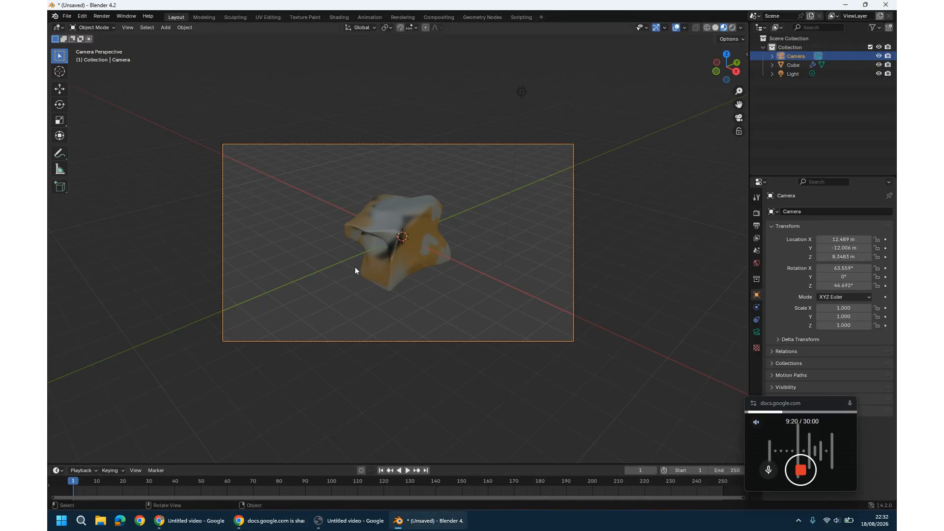
- Select the rock and insert a keyframe for its location, rotation and scale at frame 1
{"action": "left_click", "coordinate": [409, 247]}
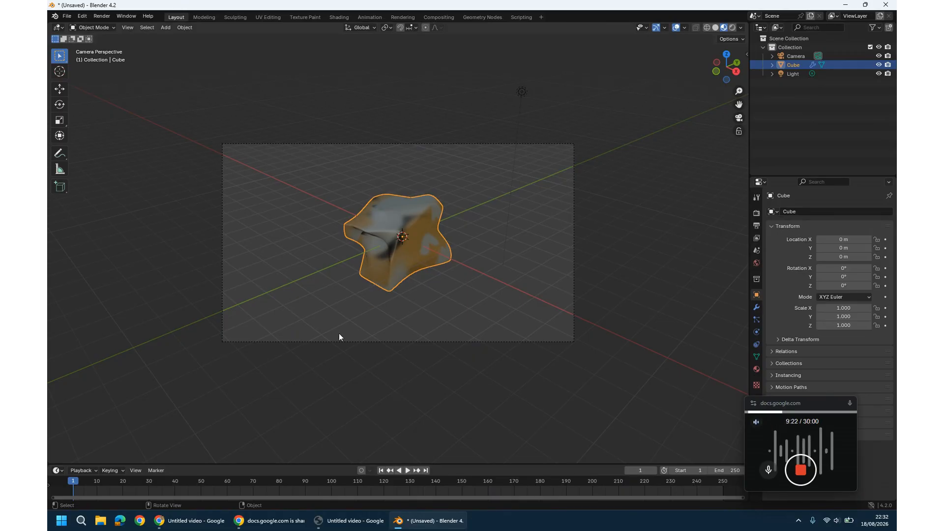
{"action": "right_click", "coordinate": [390, 251]}
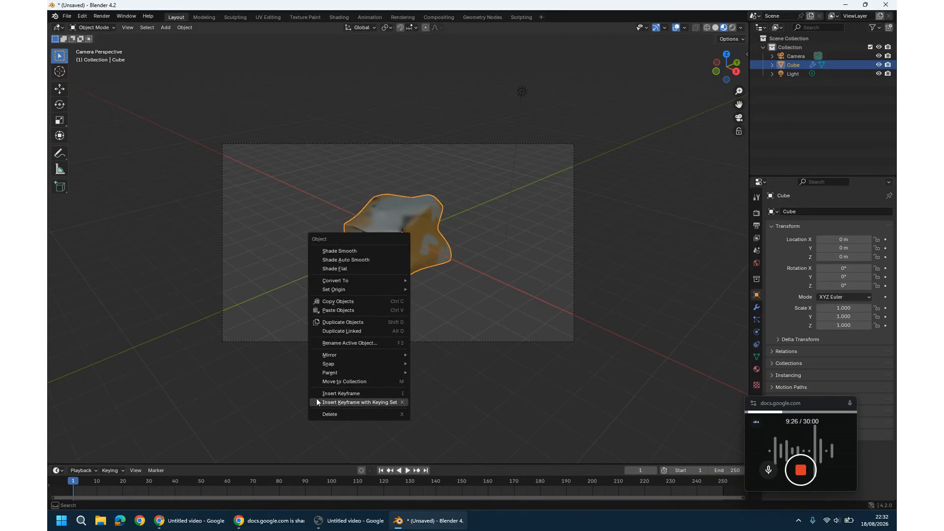
{"action": "left_click", "coordinate": [353, 393]}
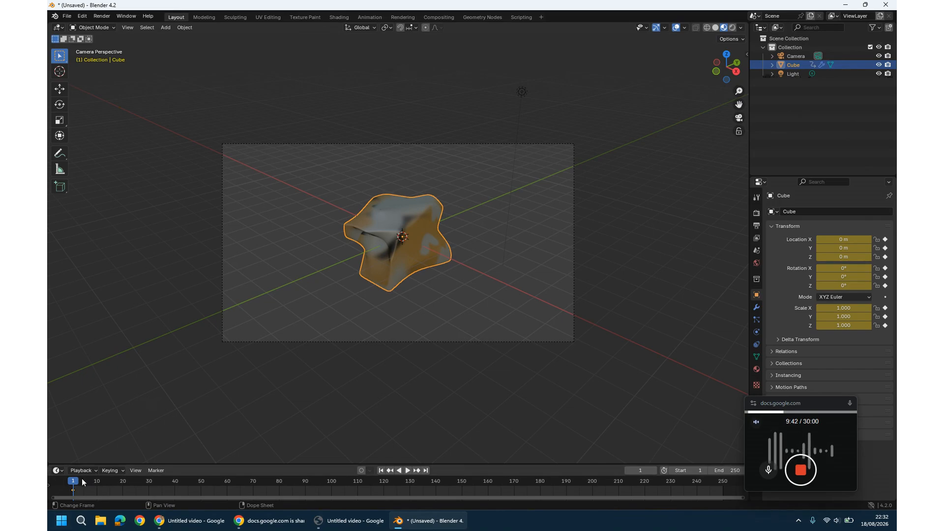
- Go to frame 250 and rotate the rock 360° about the global Z axis
{"action": "key", "text": "space"}
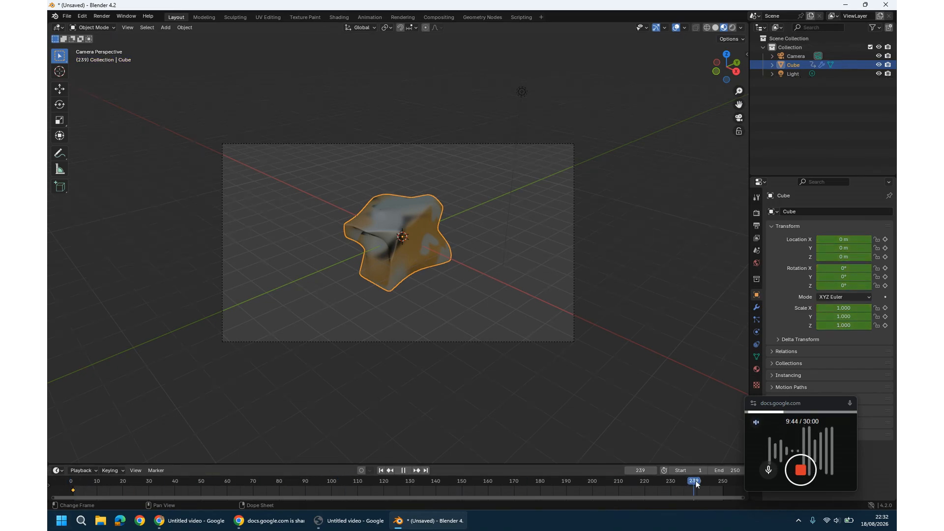
{"action": "left_click_drag", "start_coordinate": [696, 485], "coordinate": [722, 487]}
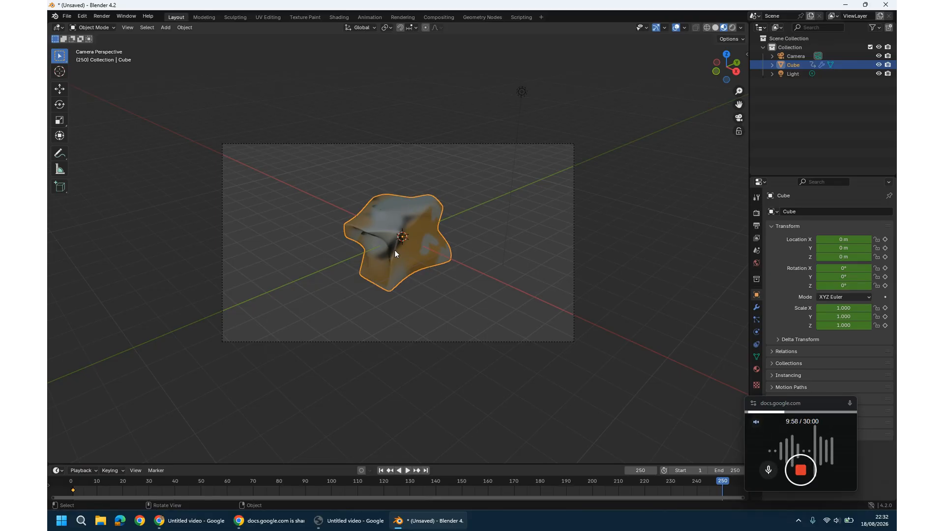
{"action": "key", "text": "r"}
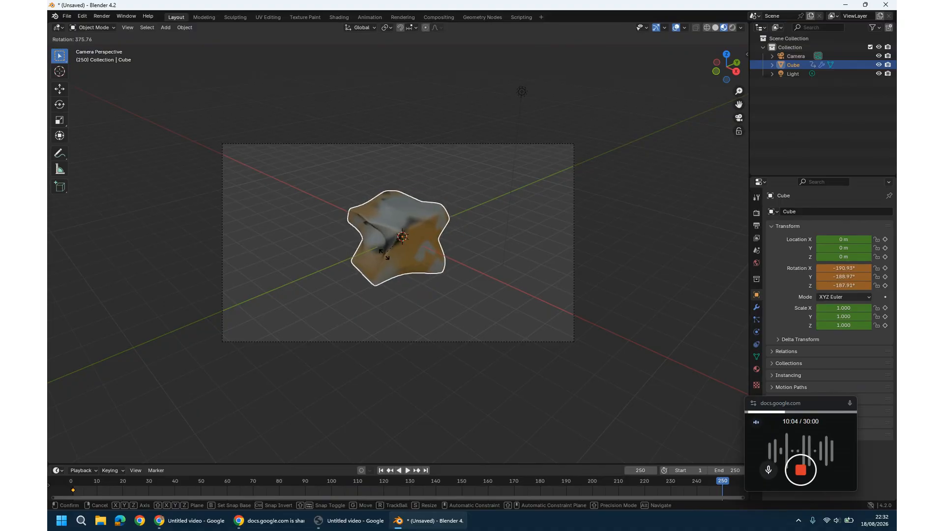
{"action": "key", "text": "z"}
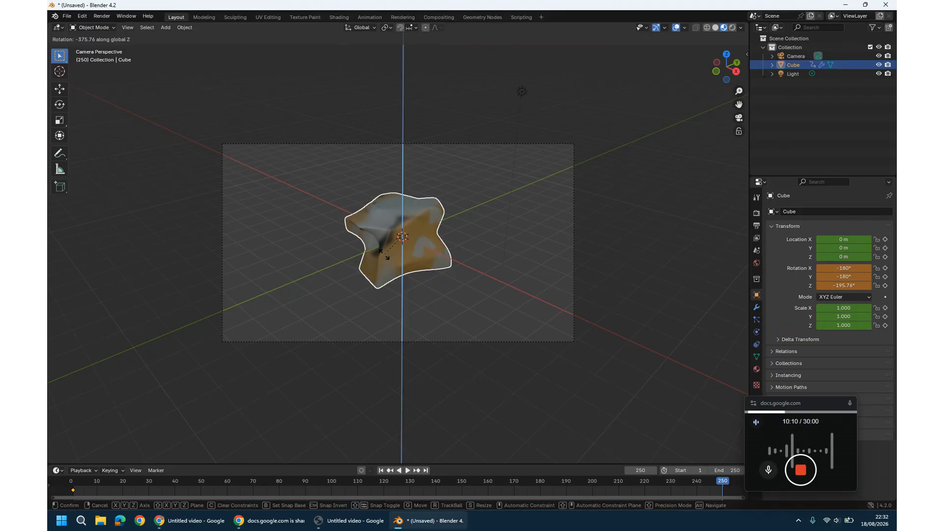
{"action": "type", "text": "360"}
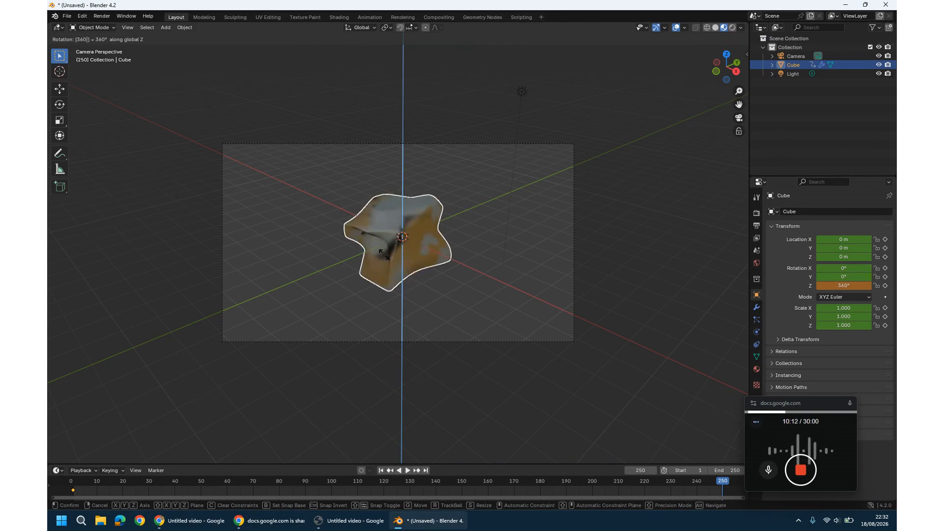
{"action": "key", "text": "Return"}
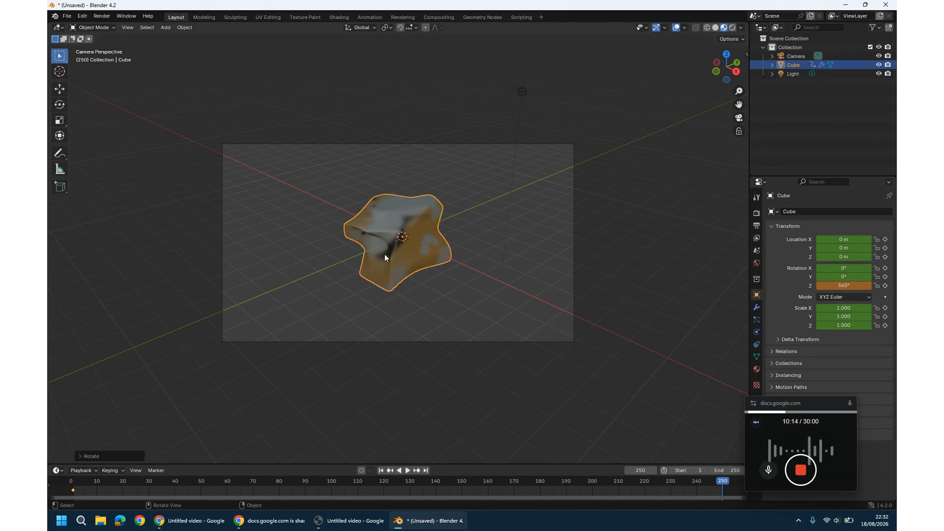
- Play the animation from frame 1 to check the rock's rotation, and stop the playback
{"action": "left_click", "coordinate": [381, 471]}
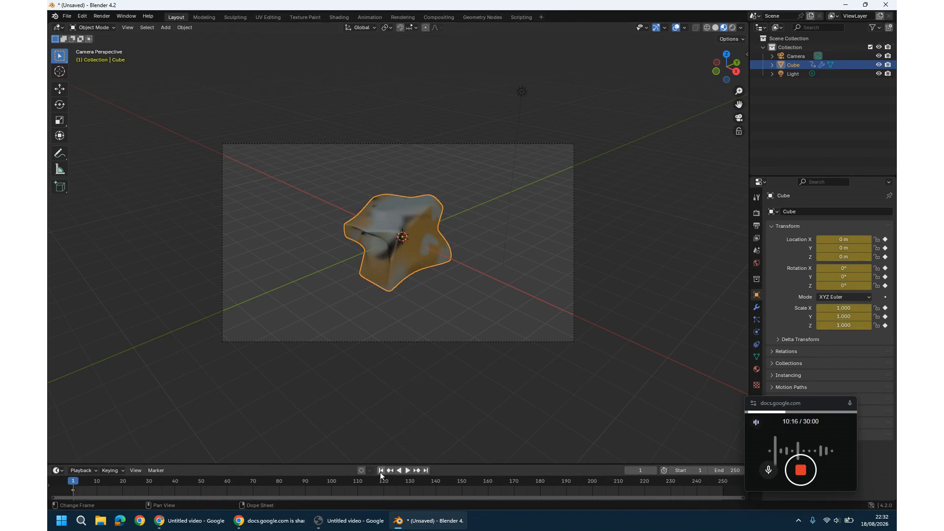
{"action": "left_click", "coordinate": [408, 470]}
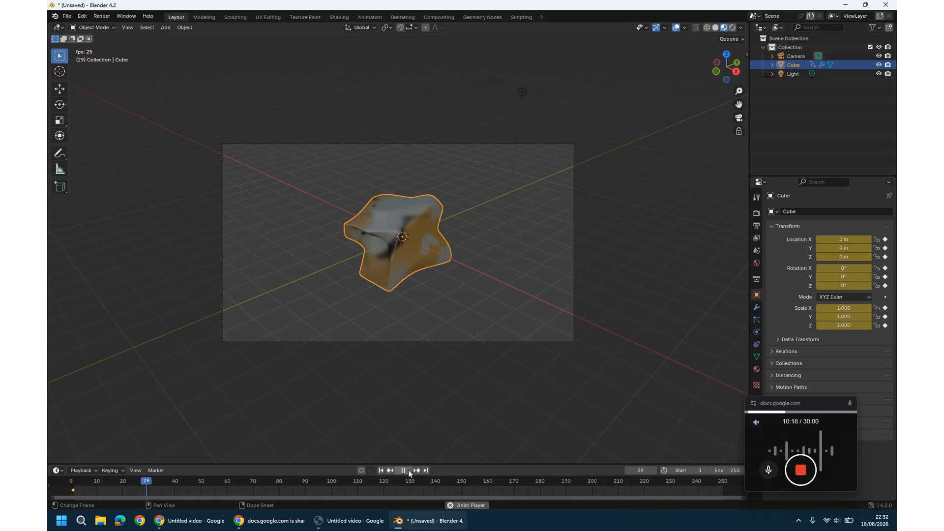
{"action": "left_click", "coordinate": [408, 470]}
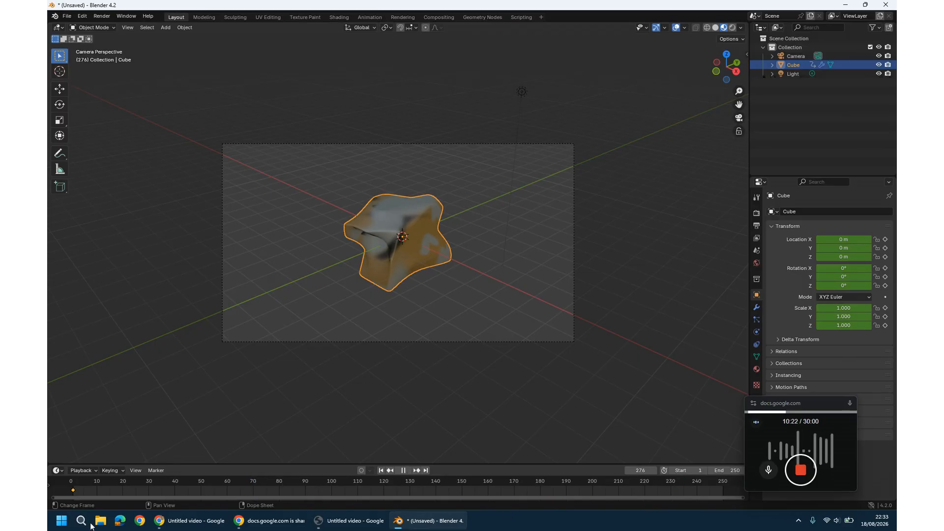
{"action": "key", "text": "space"}
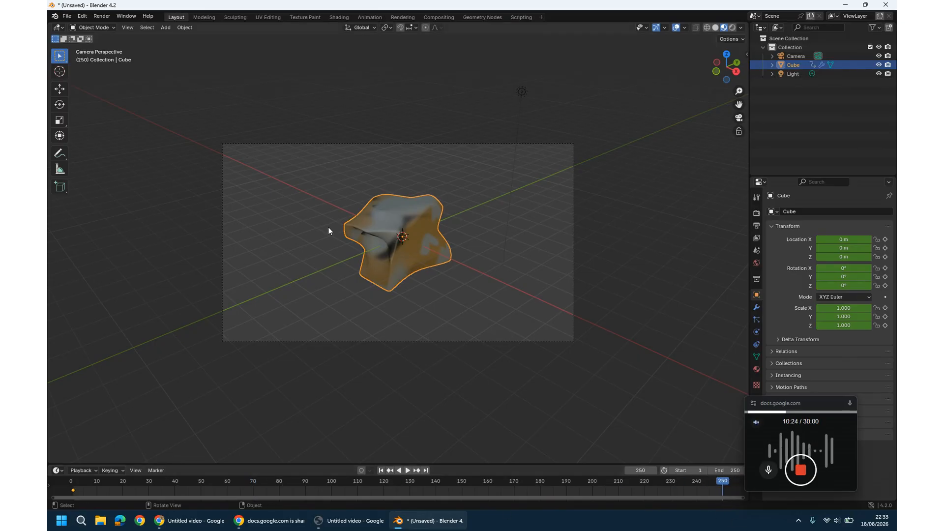
- Try a keyframe on the rock at frame 250, checking the playback from frame 1, and undo the keyframe
{"action": "right_click", "coordinate": [384, 231]}
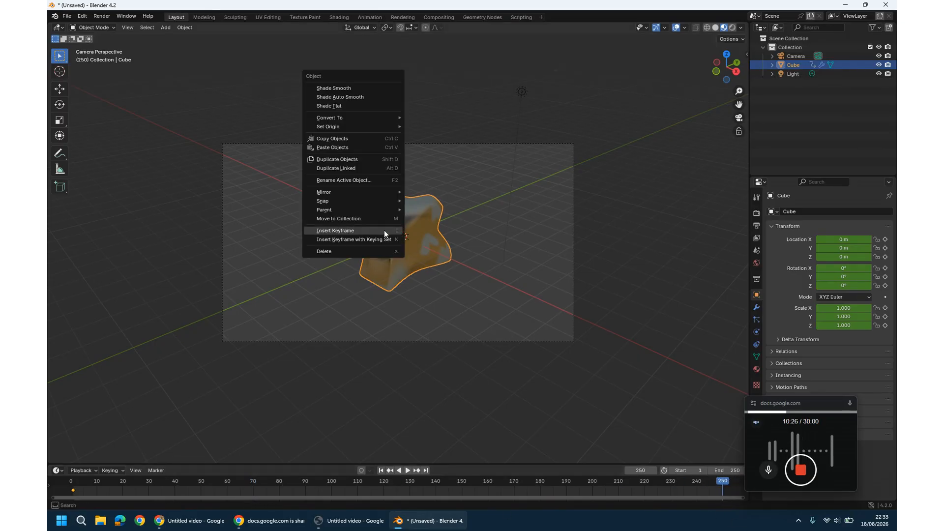
{"action": "left_click", "coordinate": [385, 230]}
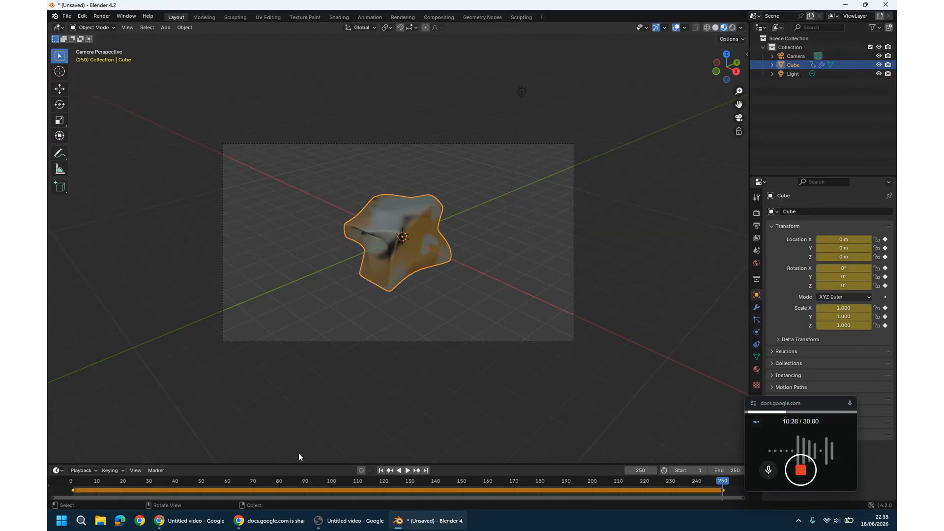
{"action": "left_click", "coordinate": [382, 470]}
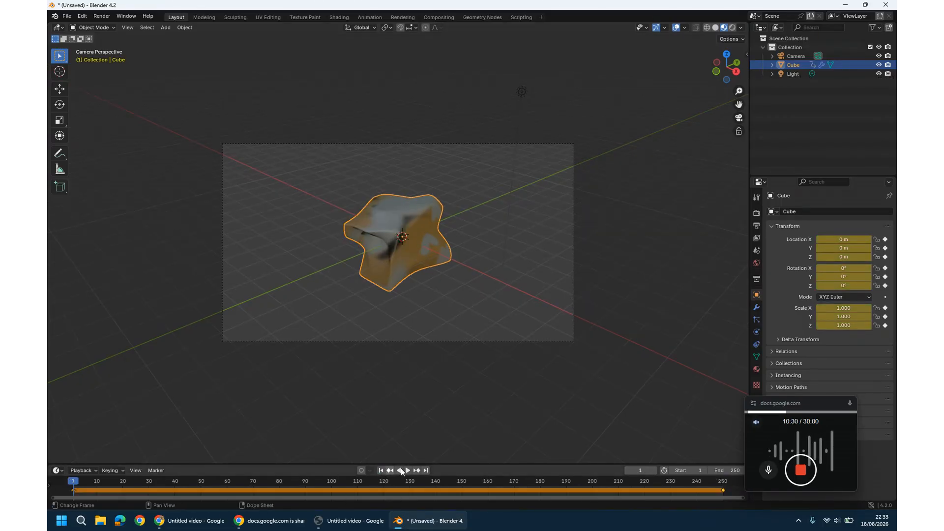
{"action": "left_click", "coordinate": [408, 471]}
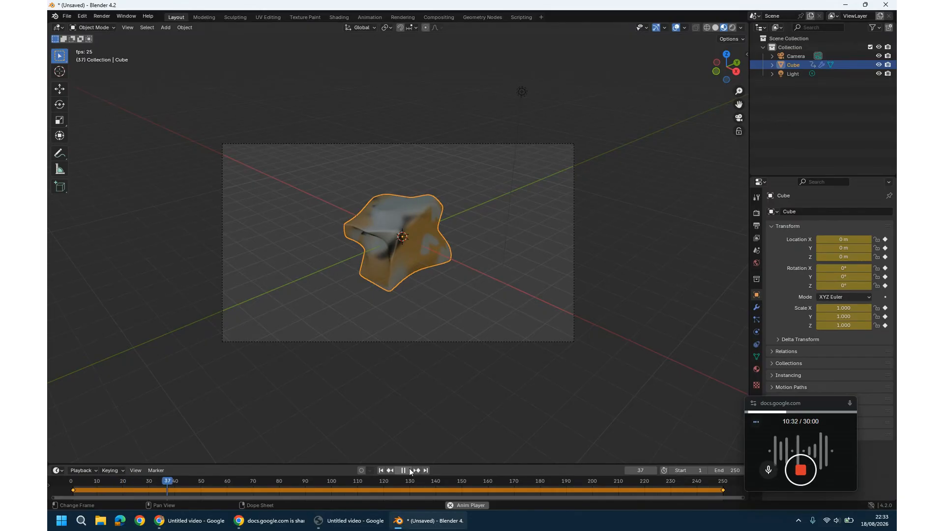
{"action": "key", "text": "ctrl+z"}
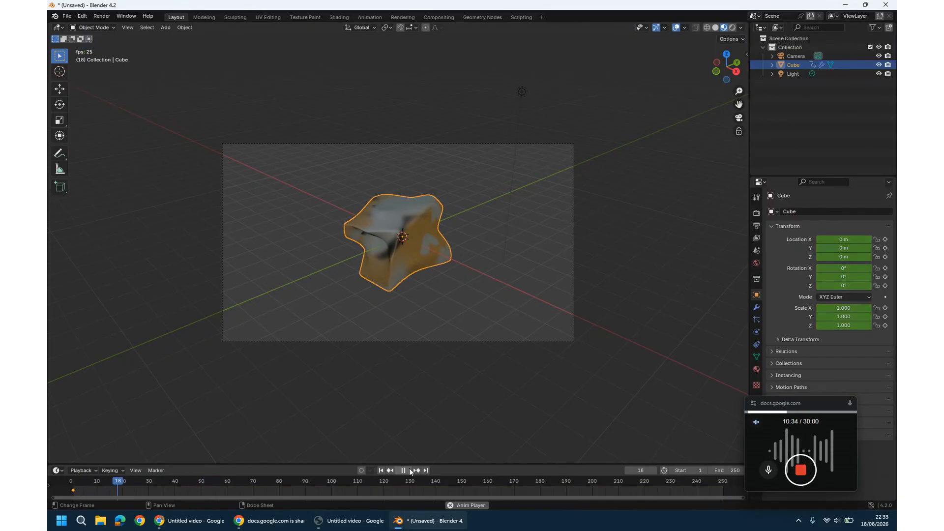
- Rotate the rock 360° about the global Z axis at frame 250 and insert a keyframe there
{"action": "left_click", "coordinate": [409, 470]}
{"action": "key", "text": "shift+Right"}
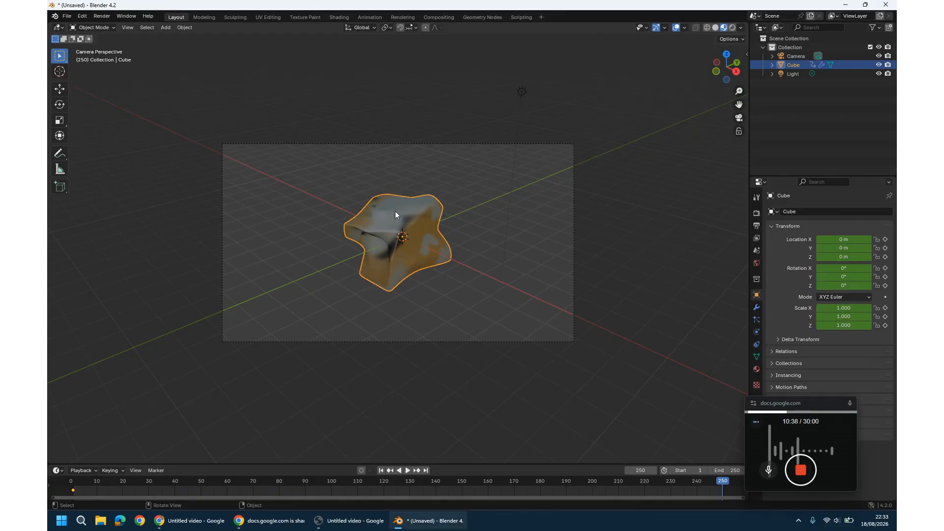
{"action": "key", "text": "r"}
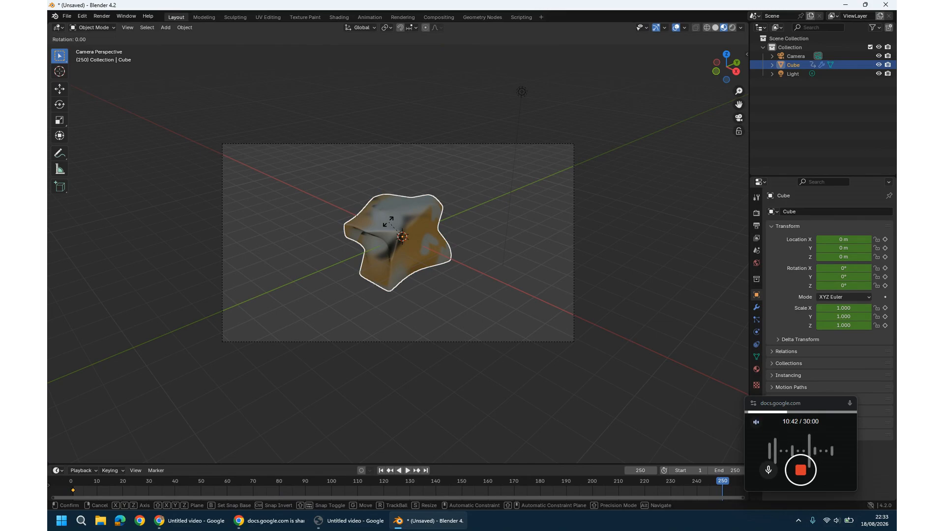
{"action": "key", "text": "z"}
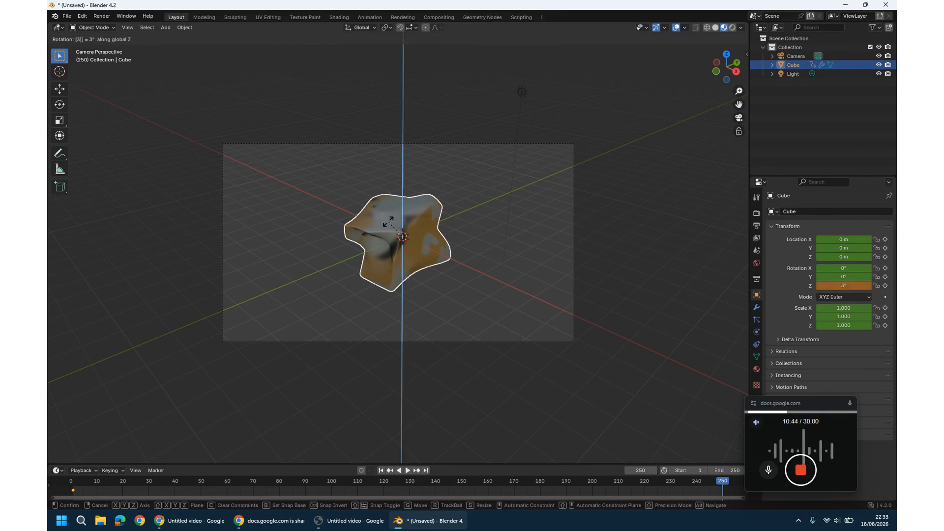
{"action": "type", "text": "360"}
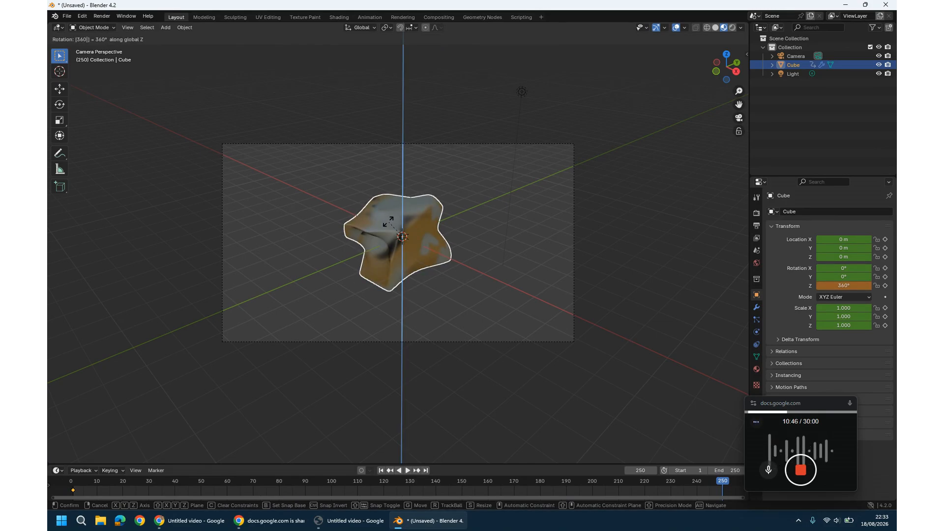
{"action": "key", "text": "Return"}
{"action": "key", "text": "i"}
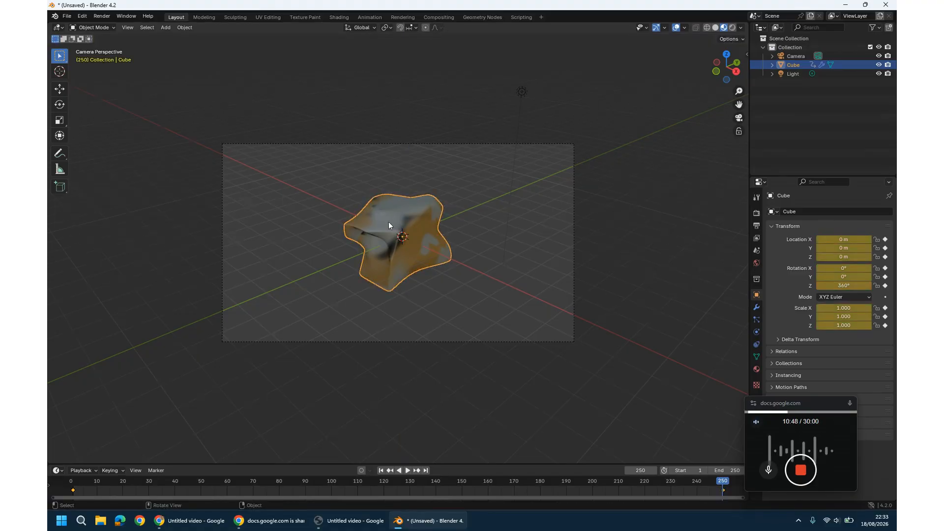
- Play the rock's spin animation from the first frame, and stop it near the end of the range
{"action": "left_click", "coordinate": [381, 470]}
{"action": "left_click", "coordinate": [408, 470]}
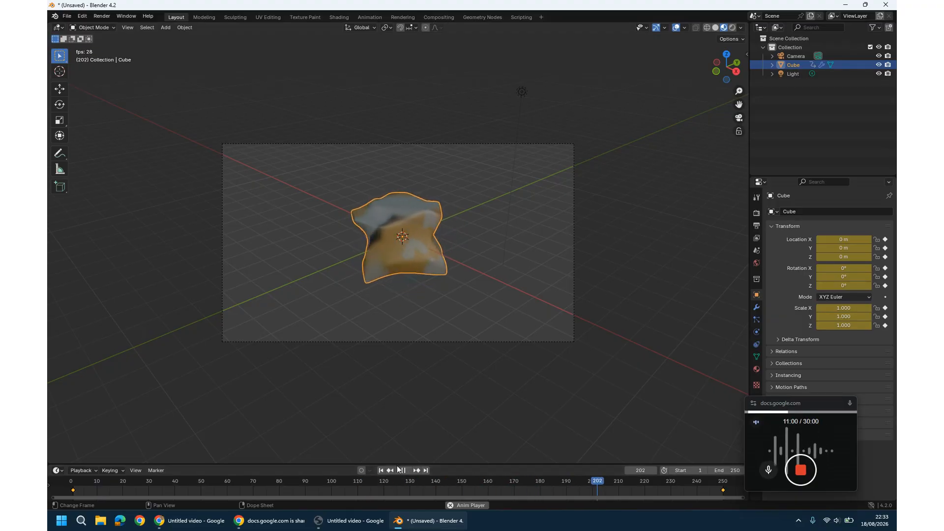
{"action": "left_click", "coordinate": [404, 471]}
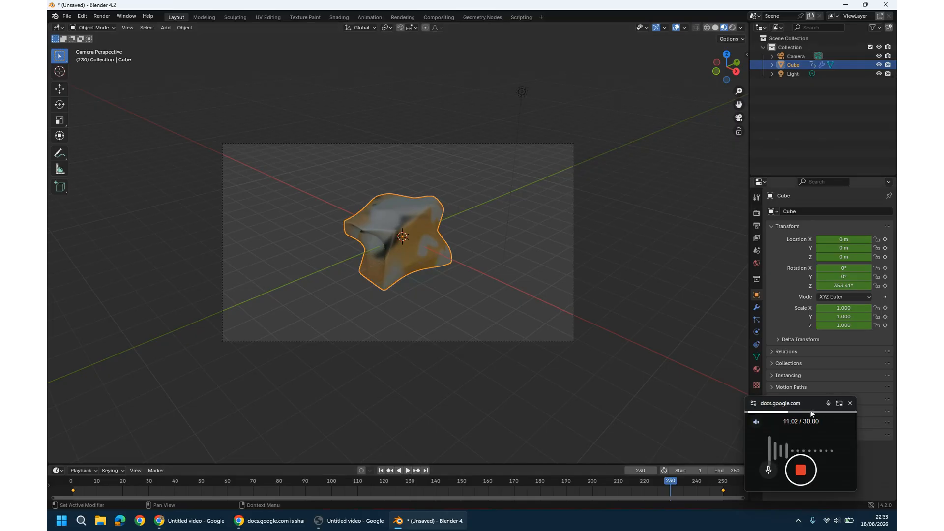
- Set the scene's output file format to FFmpeg Video
{"action": "left_click_drag", "start_coordinate": [807, 406], "coordinate": [686, 395]}
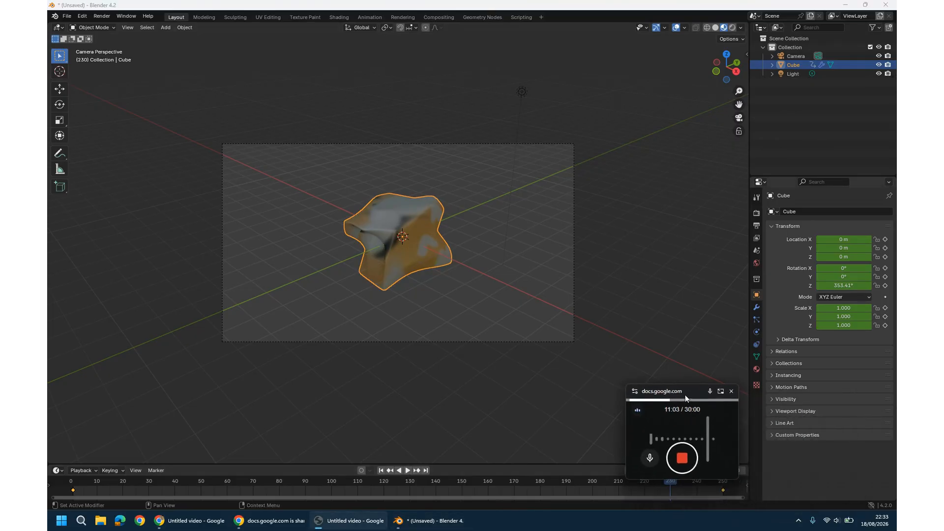
{"action": "left_click", "coordinate": [757, 225]}
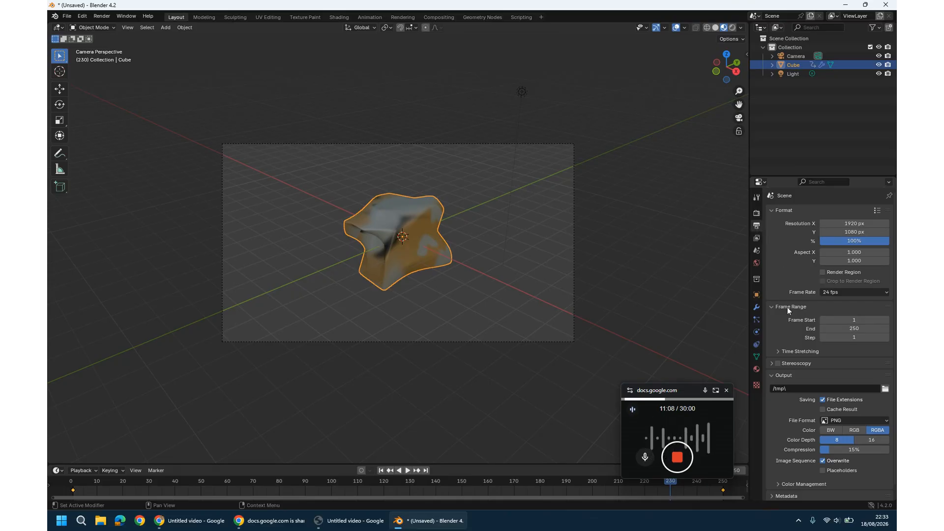
{"action": "scroll", "coordinate": [788, 308], "scroll_direction": "down", "scroll_amount": 1}
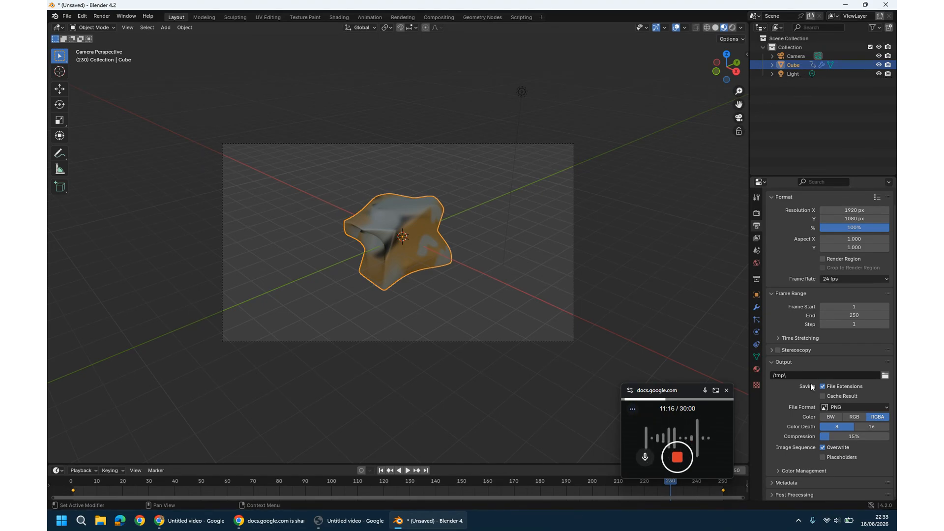
{"action": "left_click", "coordinate": [852, 407]}
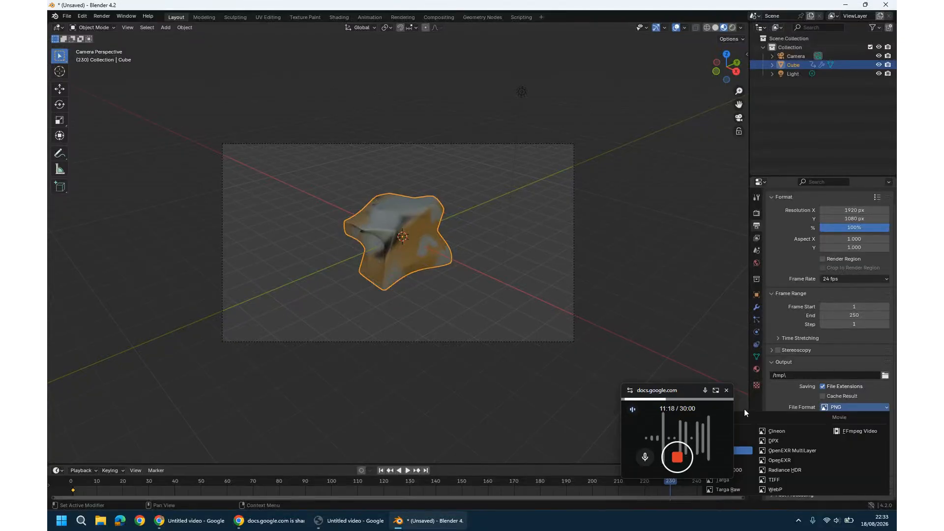
{"action": "left_click_drag", "start_coordinate": [669, 390], "coordinate": [688, 239]}
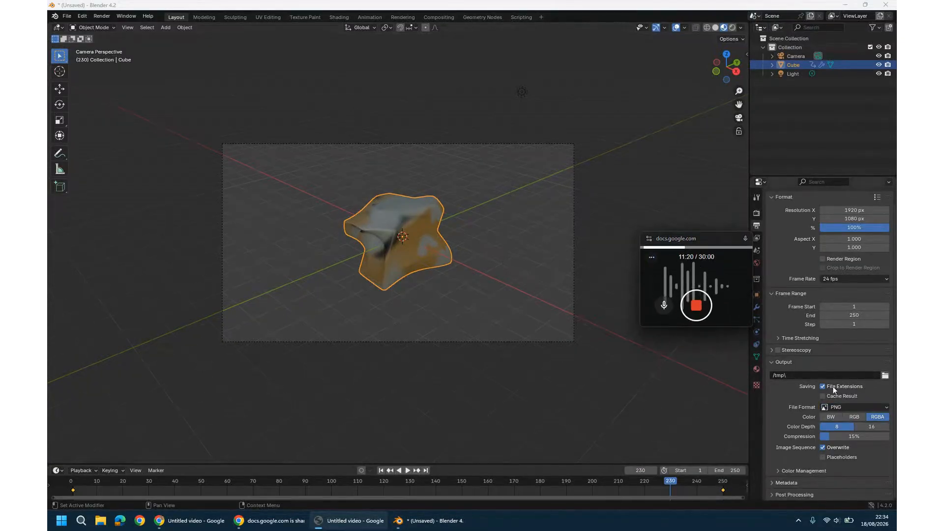
{"action": "left_click", "coordinate": [850, 408]}
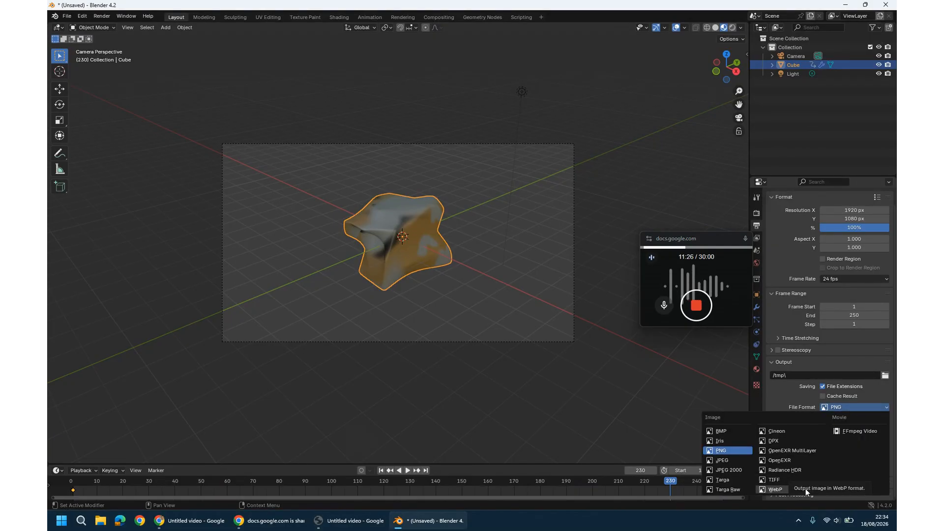
{"action": "left_click", "coordinate": [848, 433]}
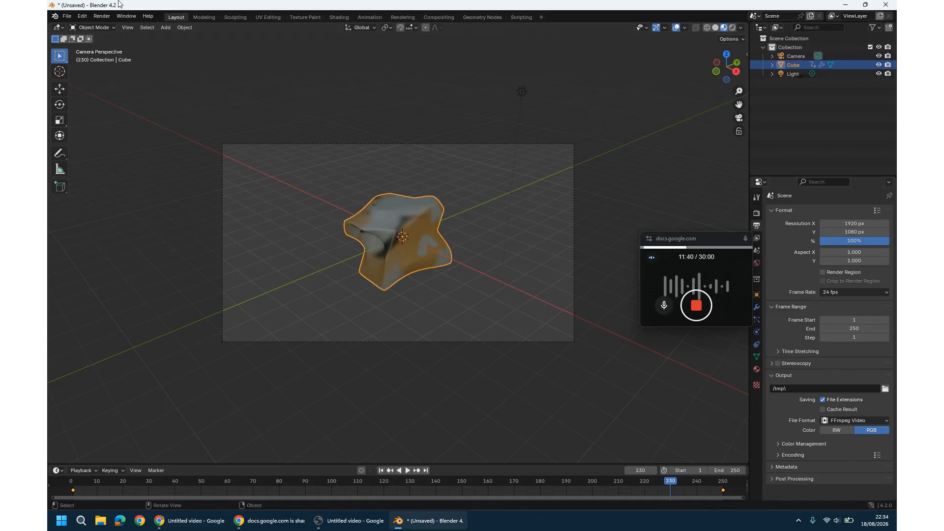
- Render the full animation of the spinning rock and return from the render window to the main scene window
{"action": "left_click", "coordinate": [101, 15]}
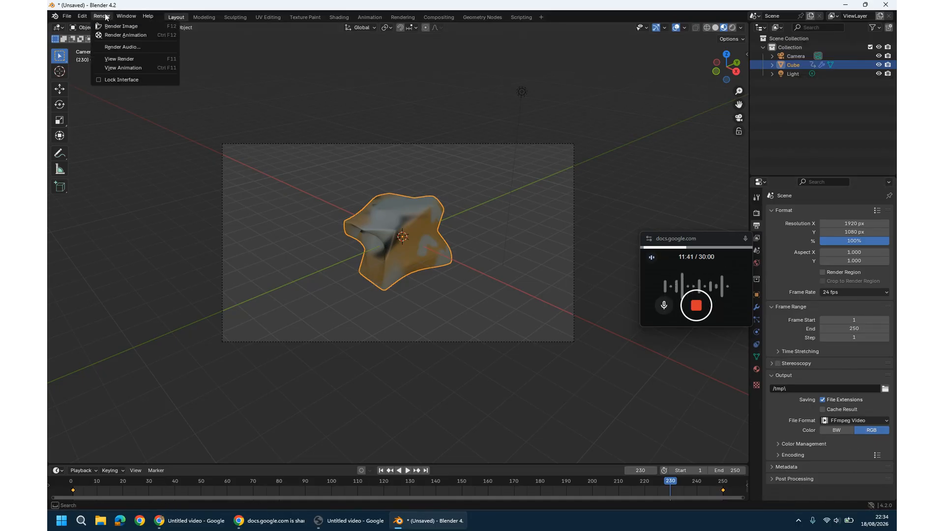
{"action": "left_click", "coordinate": [123, 37]}
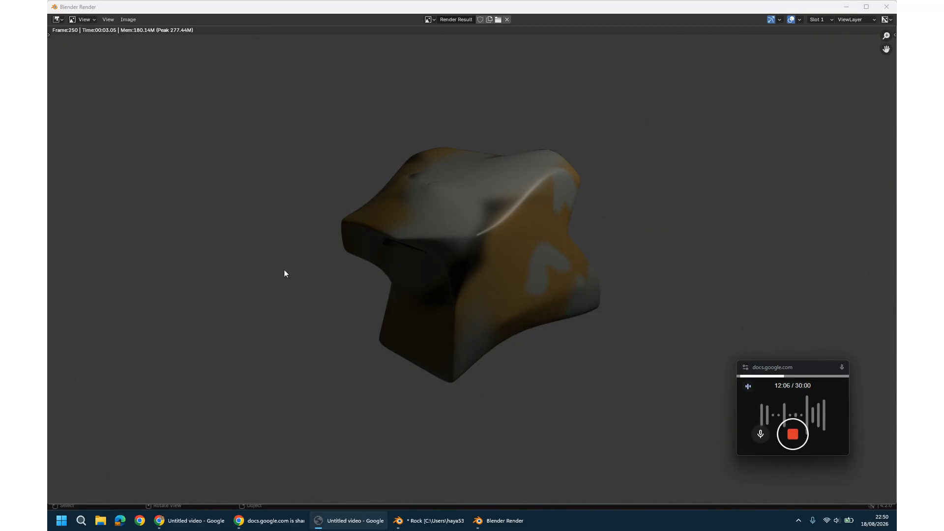
{"action": "left_click", "coordinate": [433, 526]}
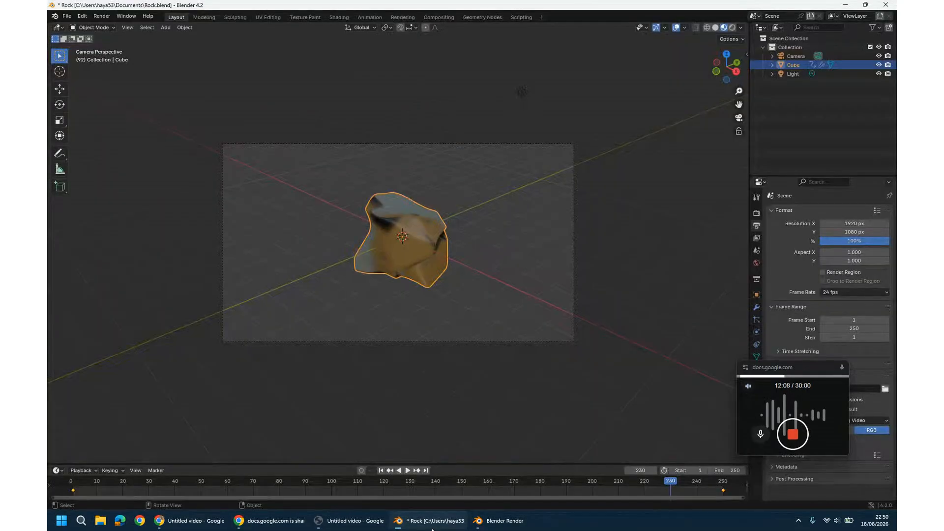
{"action": "left_click", "coordinate": [805, 366]}
{"action": "left_click_drag", "start_coordinate": [805, 367], "coordinate": [803, 389]}
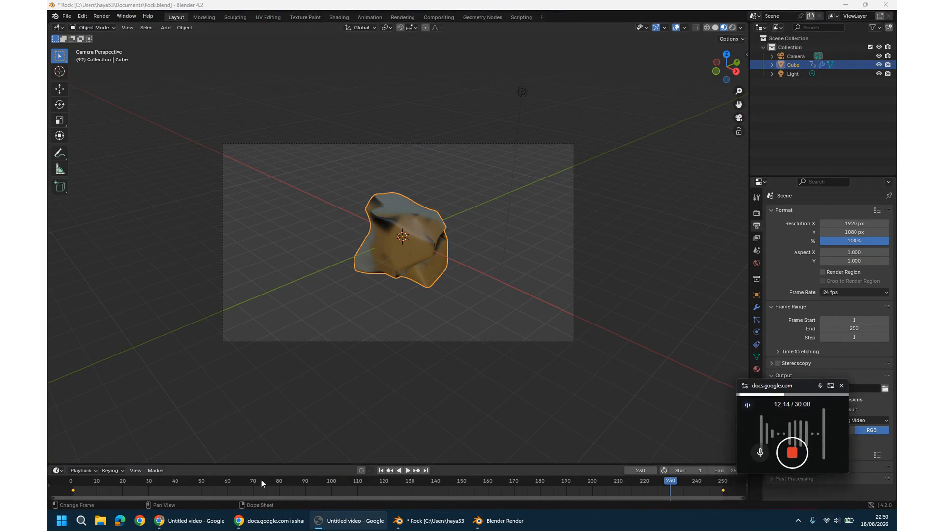
- Switch to File Explorer, play the rendered 0001-0250.mkv from the Videos folder, and close the player and the folder window
{"action": "left_click", "coordinate": [101, 520]}
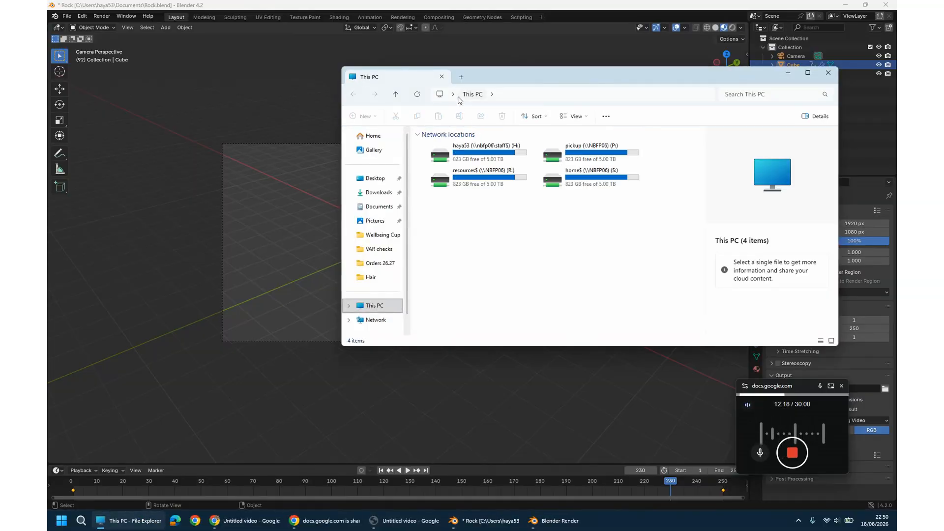
{"action": "left_click", "coordinate": [491, 94]}
{"action": "left_click", "coordinate": [454, 94]}
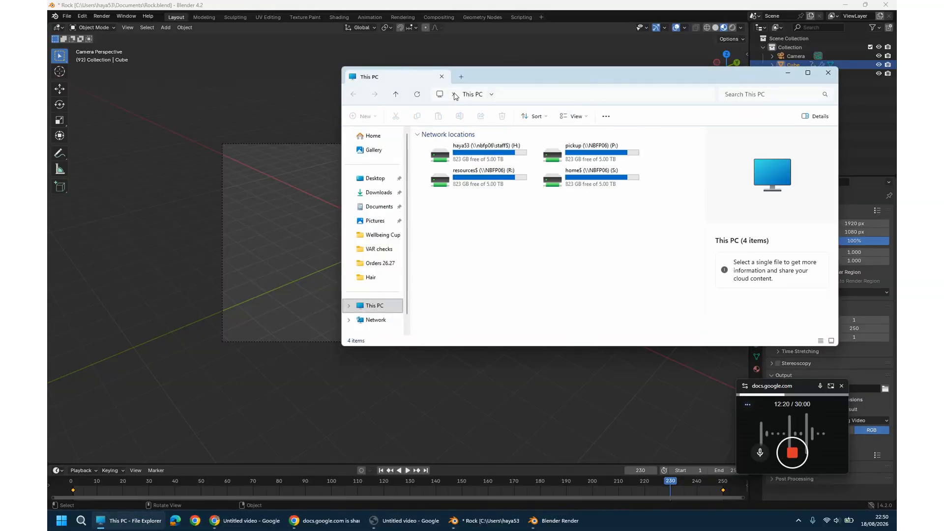
{"action": "left_click", "coordinate": [454, 95]}
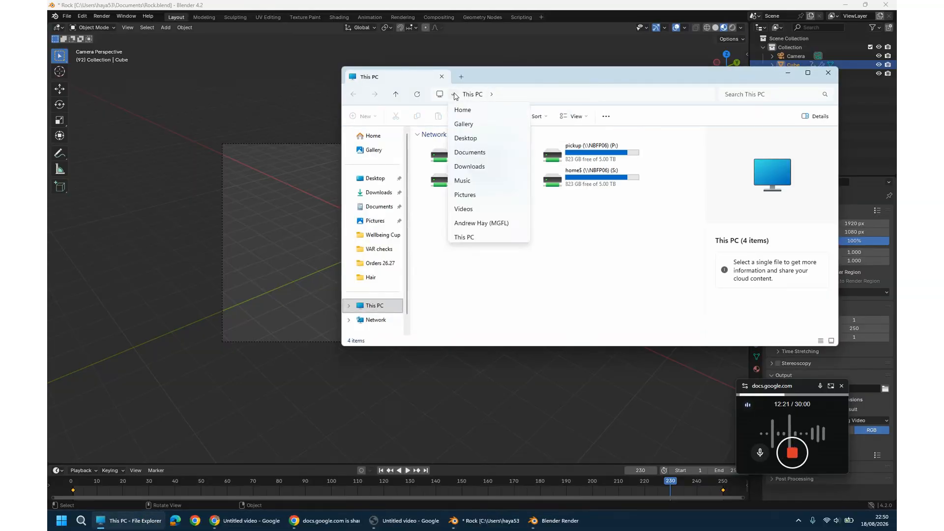
{"action": "left_click", "coordinate": [481, 210]}
{"action": "left_click", "coordinate": [679, 157]}
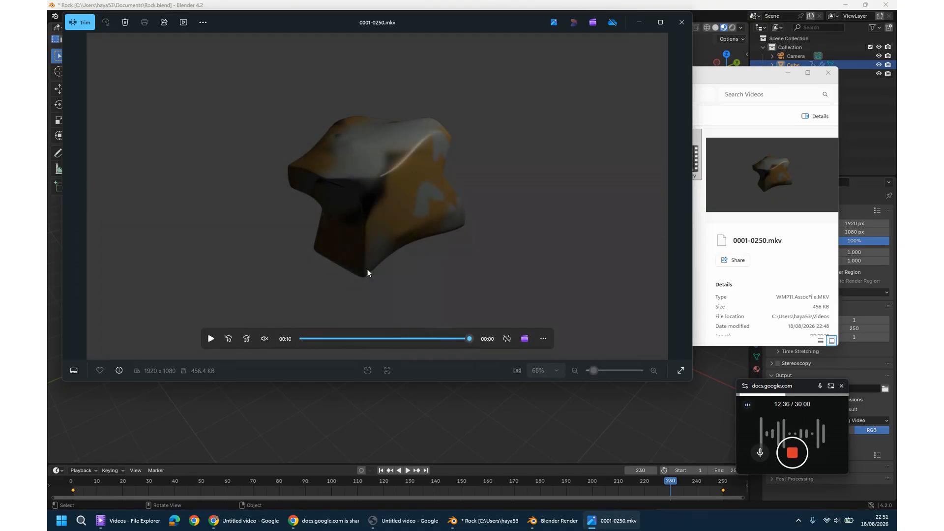
{"action": "left_click", "coordinate": [682, 23]}
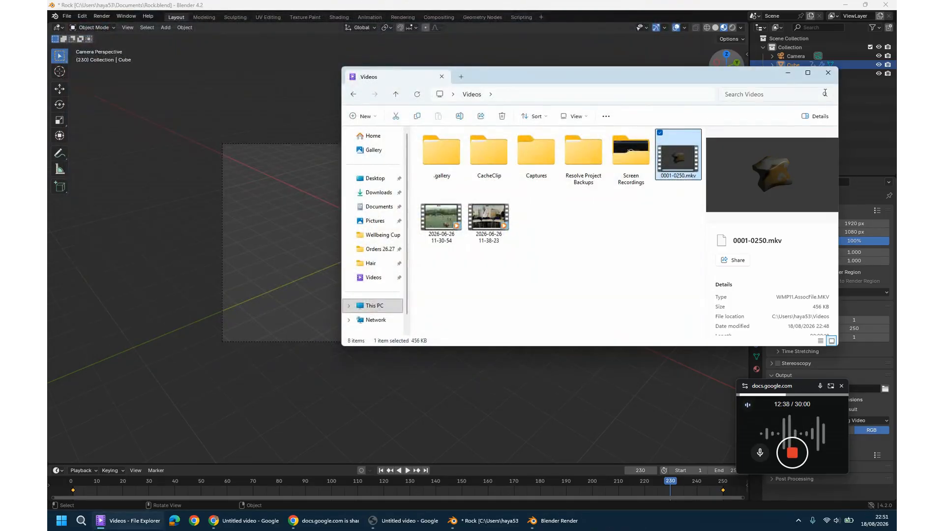
{"action": "left_click", "coordinate": [828, 73]}
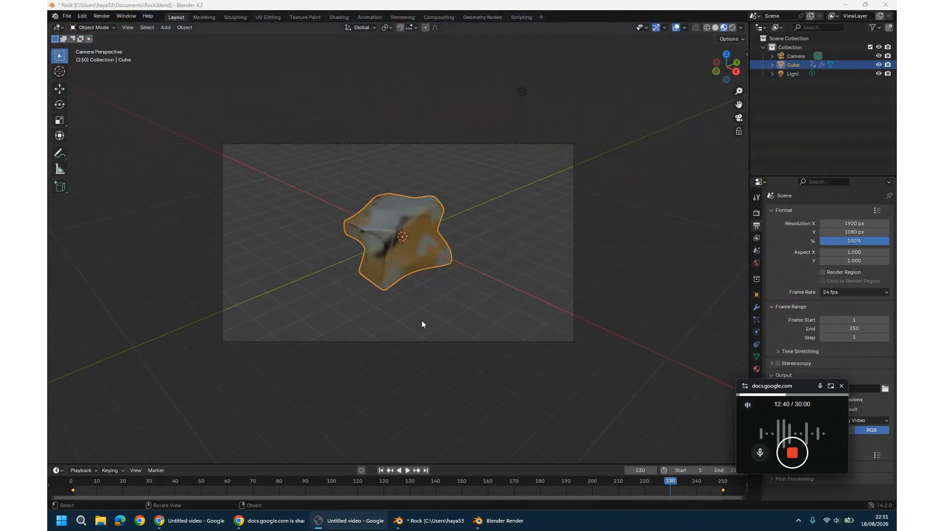
{"action": "left_click", "coordinate": [69, 16]}
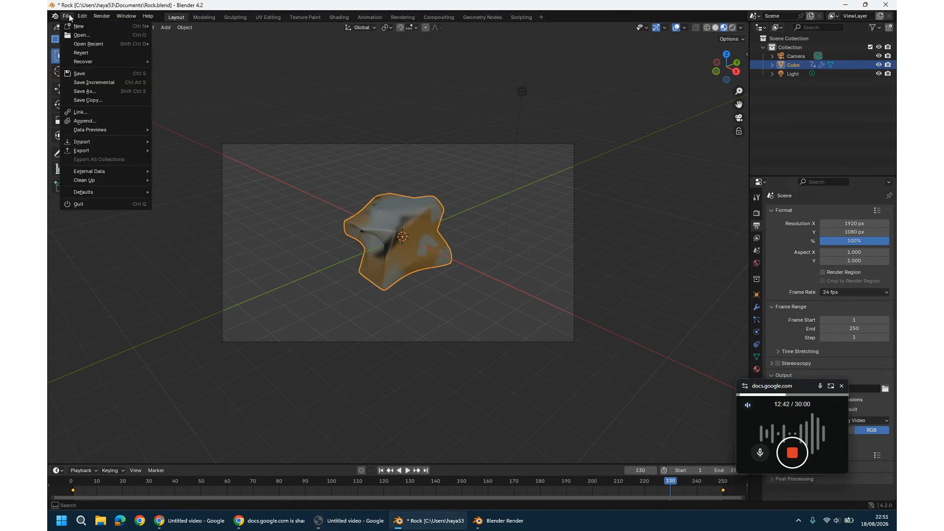
{"action": "left_click", "coordinate": [67, 16]}
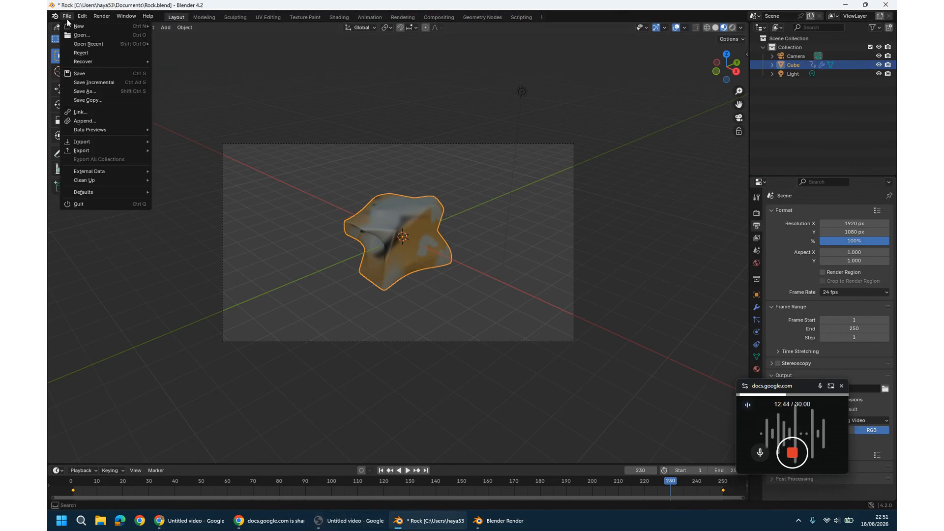
{"action": "left_click", "coordinate": [79, 91]}
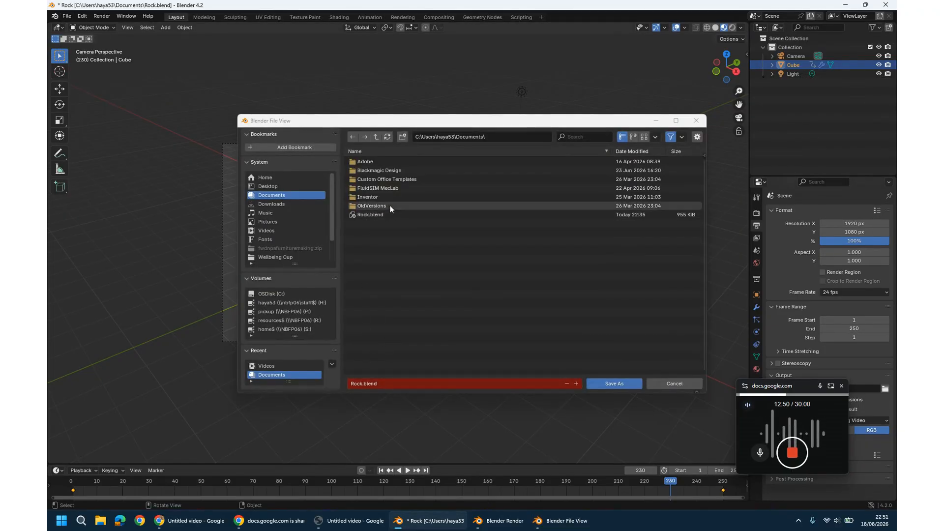
{"action": "left_click", "coordinate": [670, 384]}
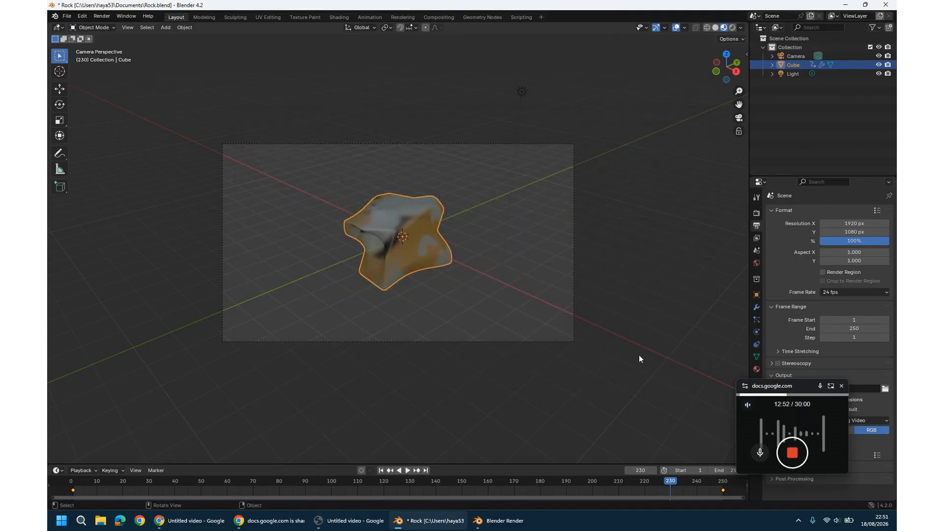
- Export the rock model as an STL file named Rock.stl in the Documents folder, keeping the default export options
{"action": "left_click", "coordinate": [66, 17]}
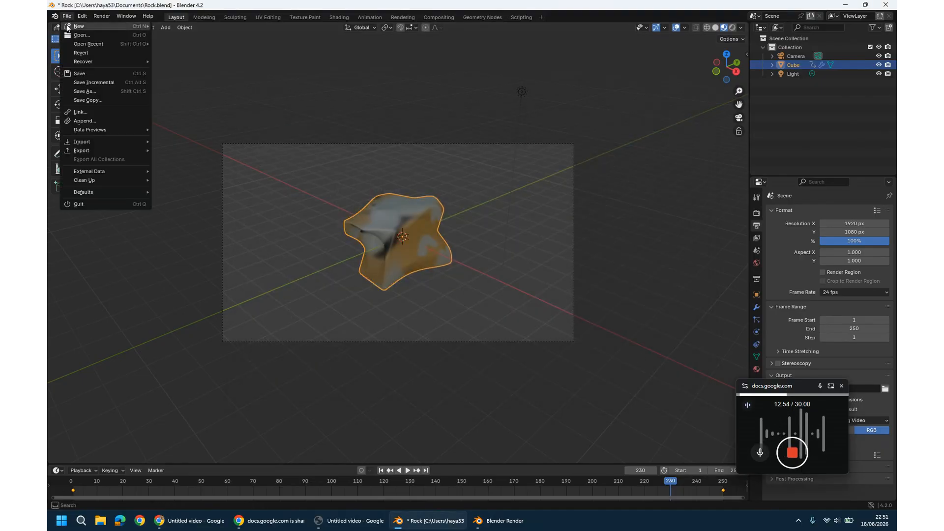
{"action": "mouse_move", "coordinate": [137, 153]}
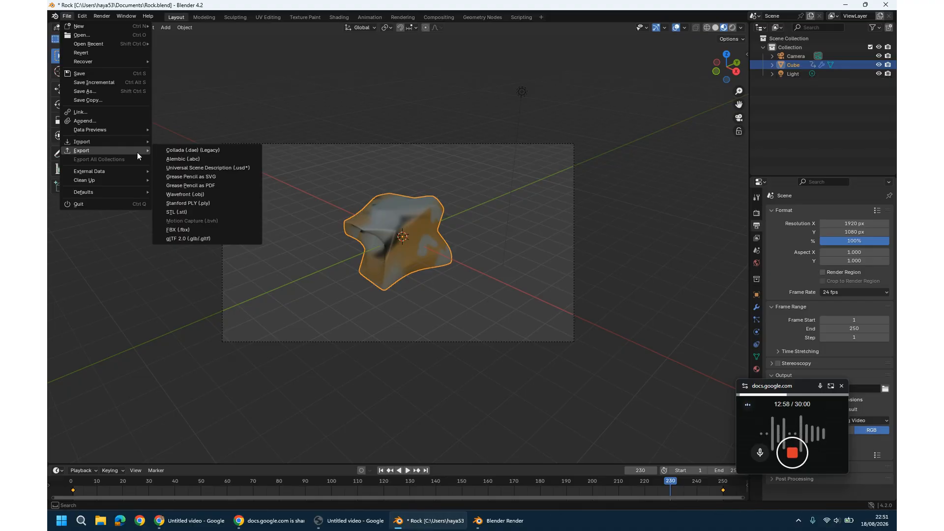
{"action": "left_click", "coordinate": [181, 212]}
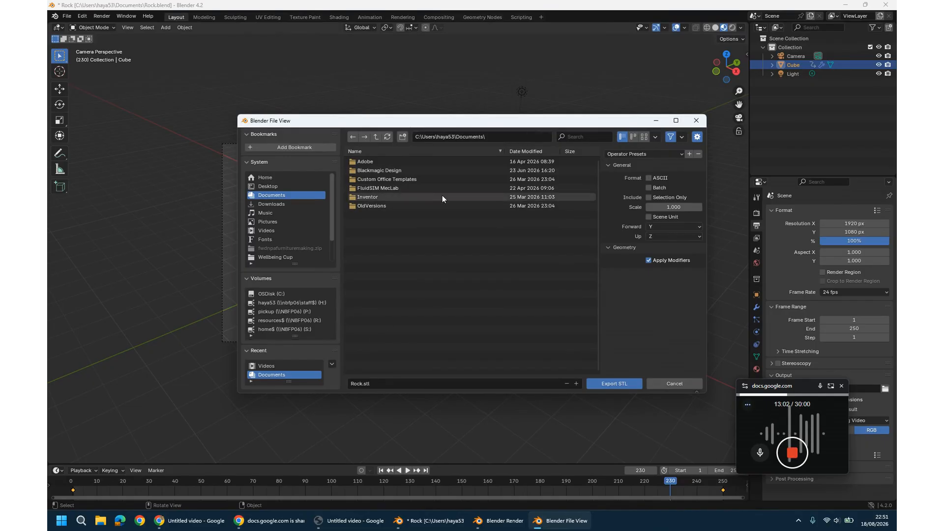
{"action": "left_click", "coordinate": [603, 384]}
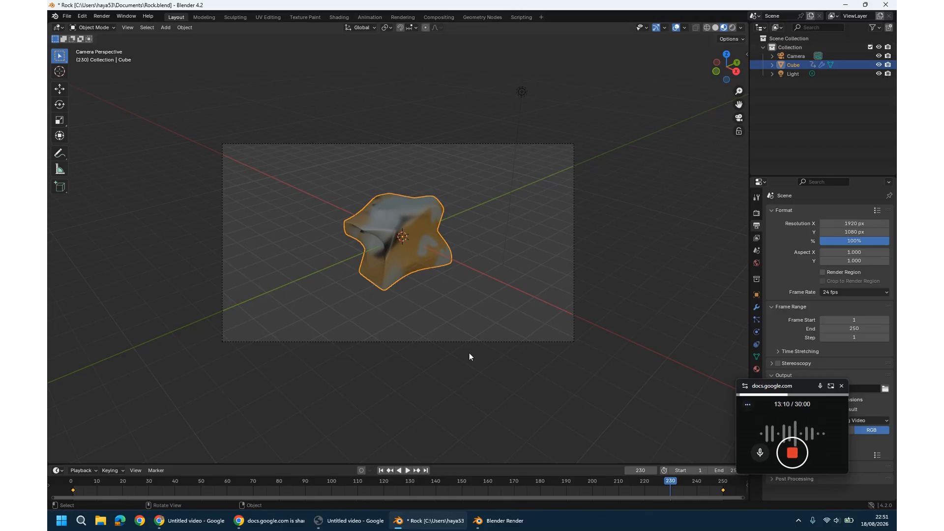
- Render a still image of the rock at frame 230, view the result, and close the render window
{"action": "left_click", "coordinate": [100, 18]}
{"action": "left_click", "coordinate": [100, 18]}
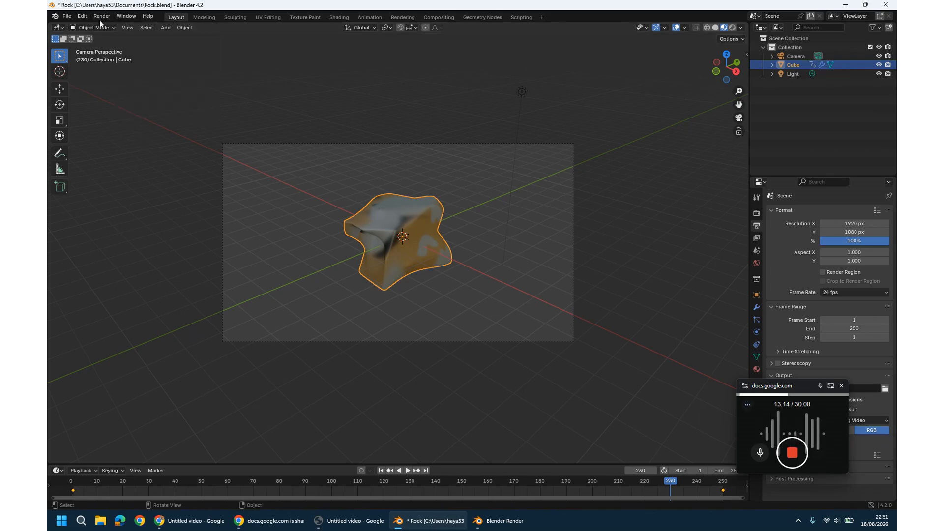
{"action": "left_click", "coordinate": [99, 18]}
{"action": "left_click", "coordinate": [103, 25]}
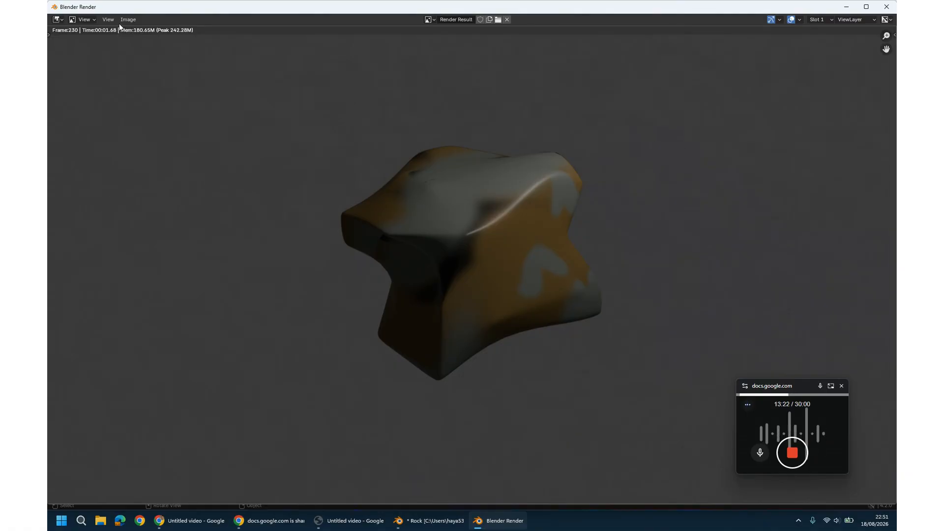
{"action": "left_click", "coordinate": [886, 6]}
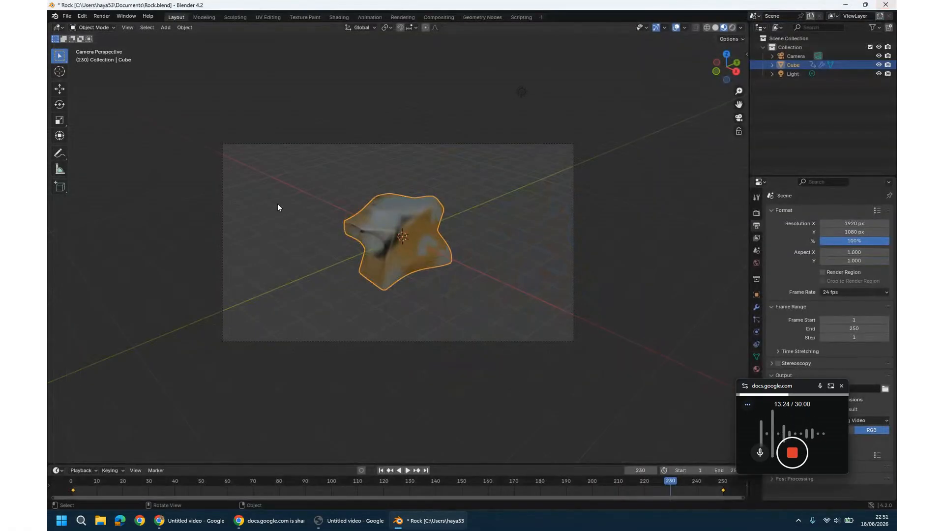
- Export the rock model as a Wavefront OBJ file named Rock.obj in the Documents folder, keeping the default export options
{"action": "left_click", "coordinate": [69, 17]}
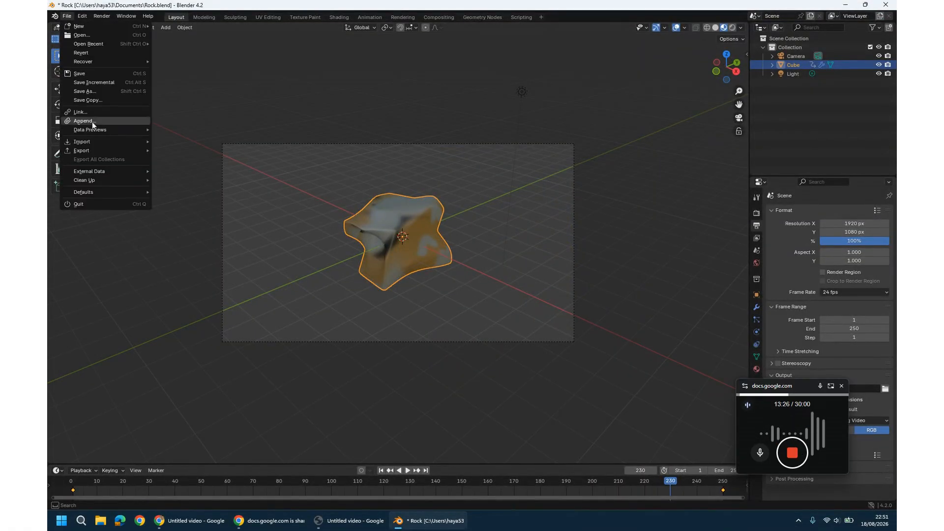
{"action": "mouse_move", "coordinate": [116, 142]}
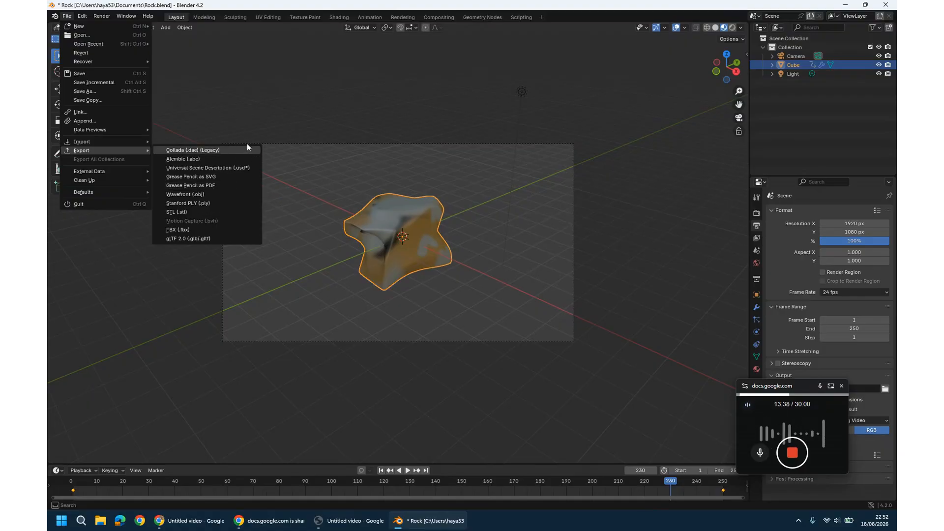
{"action": "left_click", "coordinate": [181, 195]}
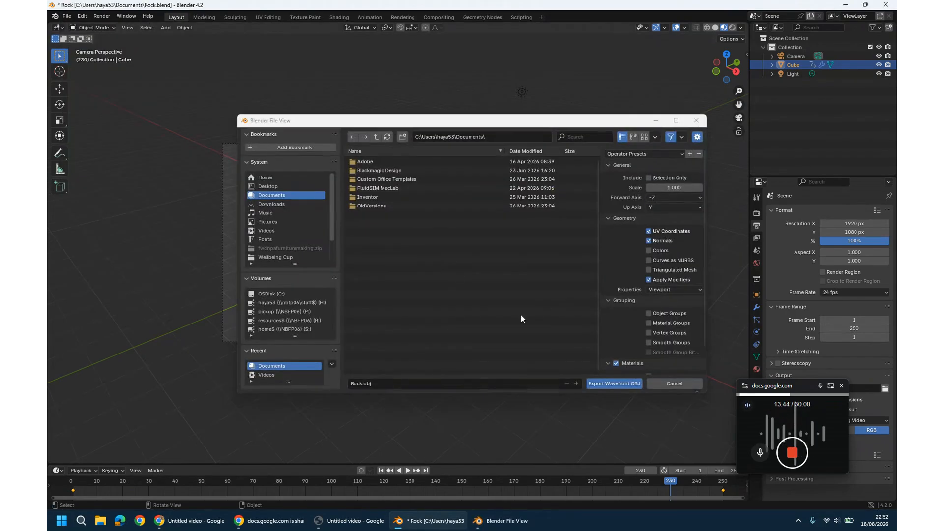
{"action": "left_click", "coordinate": [592, 385]}
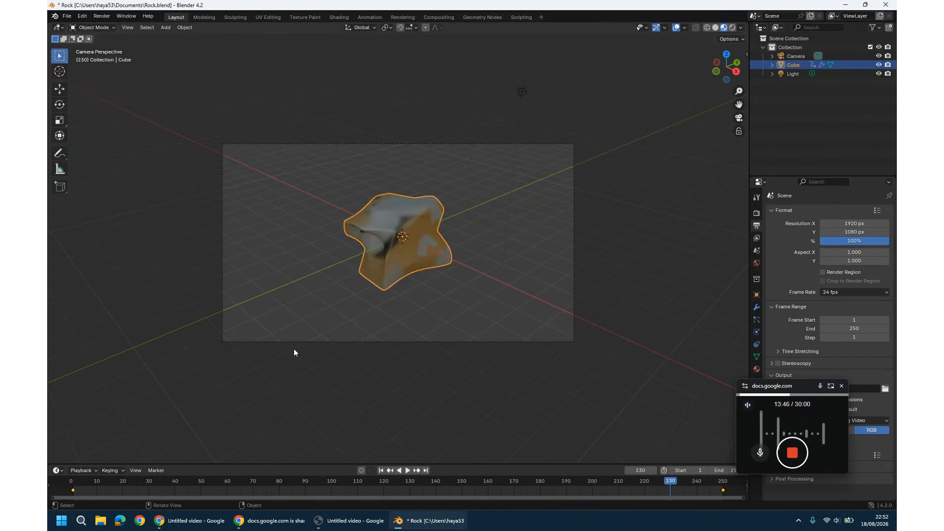